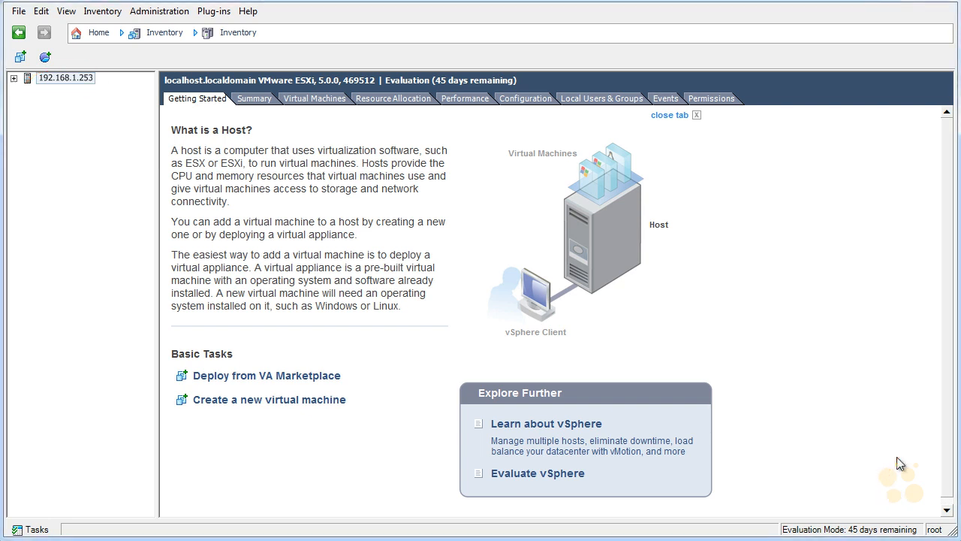
Examine the host's networking configuration and the security policy exceptions of the standard switch vSwitch0
click(531, 97)
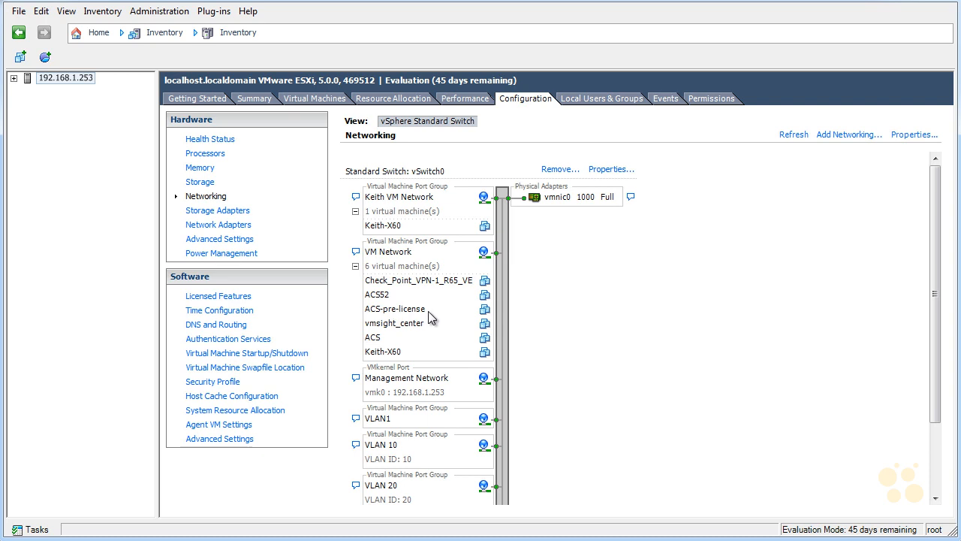
scroll(428, 311, down, 3)
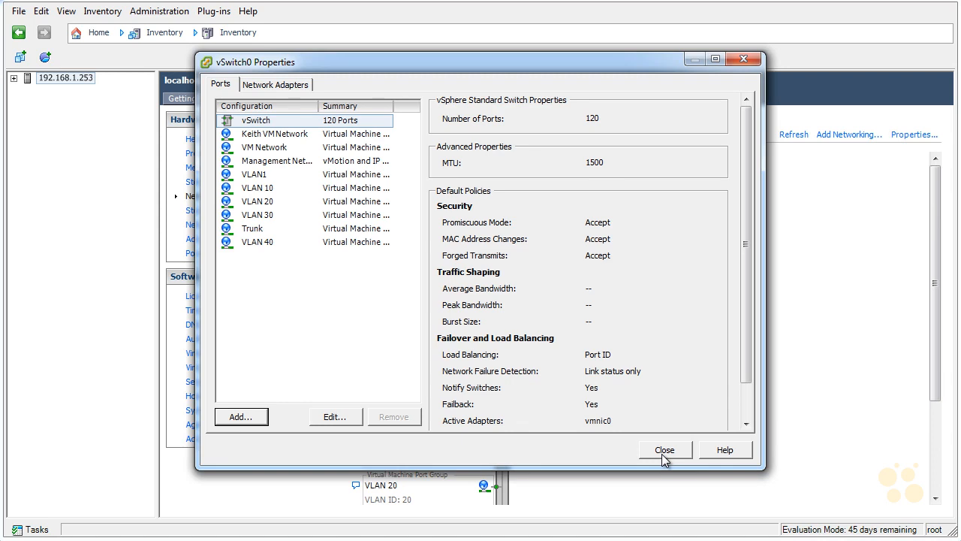
click(259, 121)
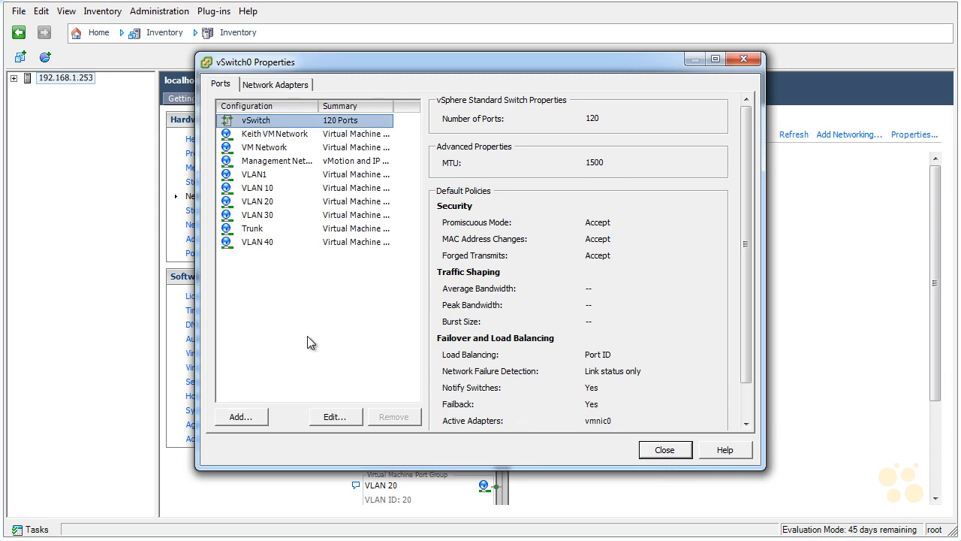
click(336, 417)
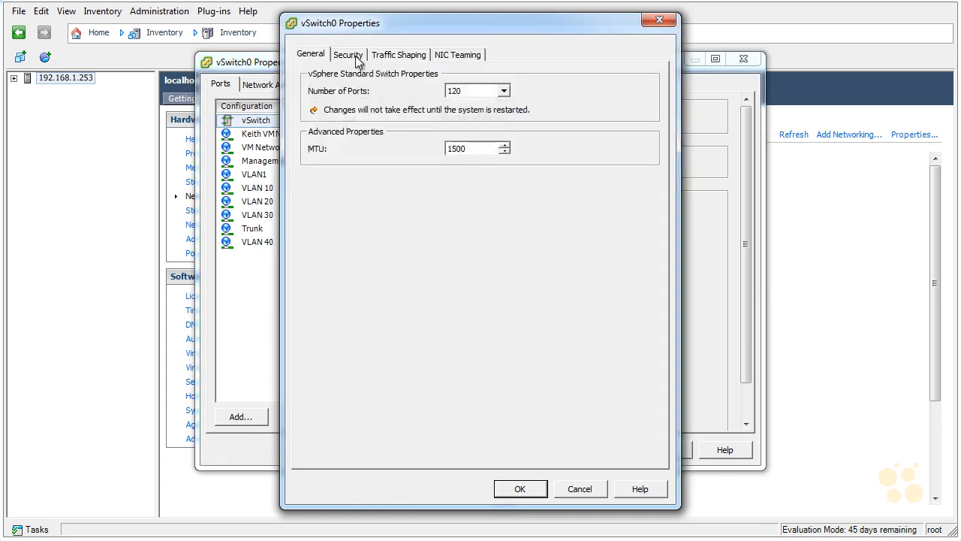
click(350, 56)
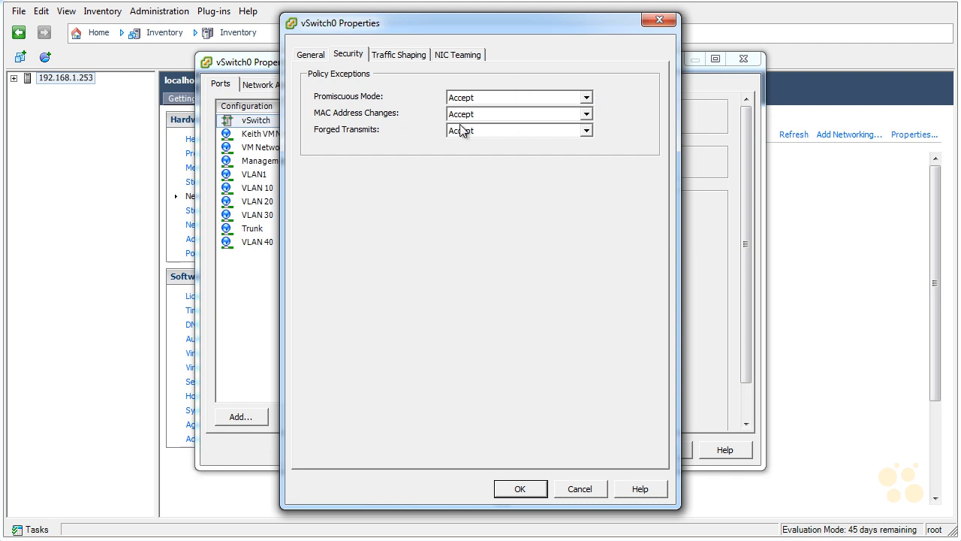
click(538, 487)
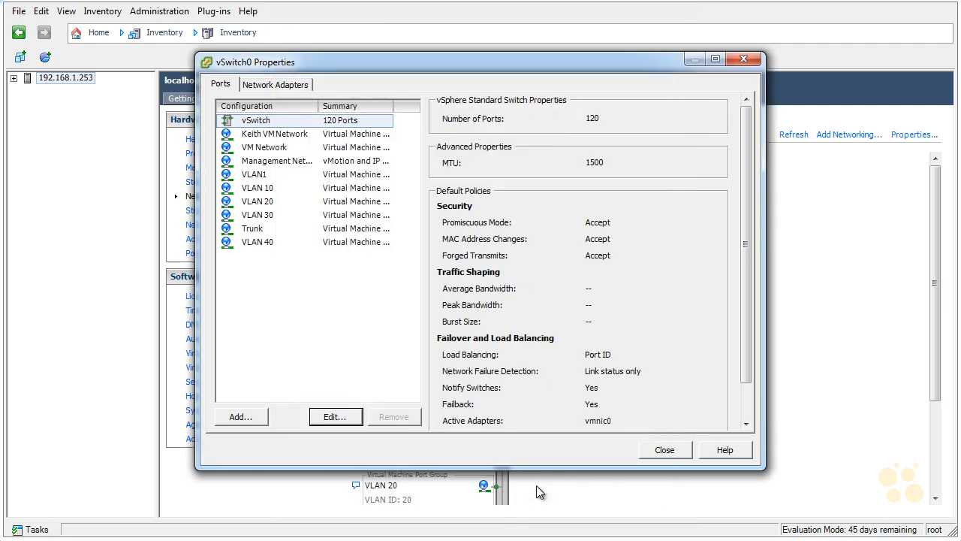
click(666, 453)
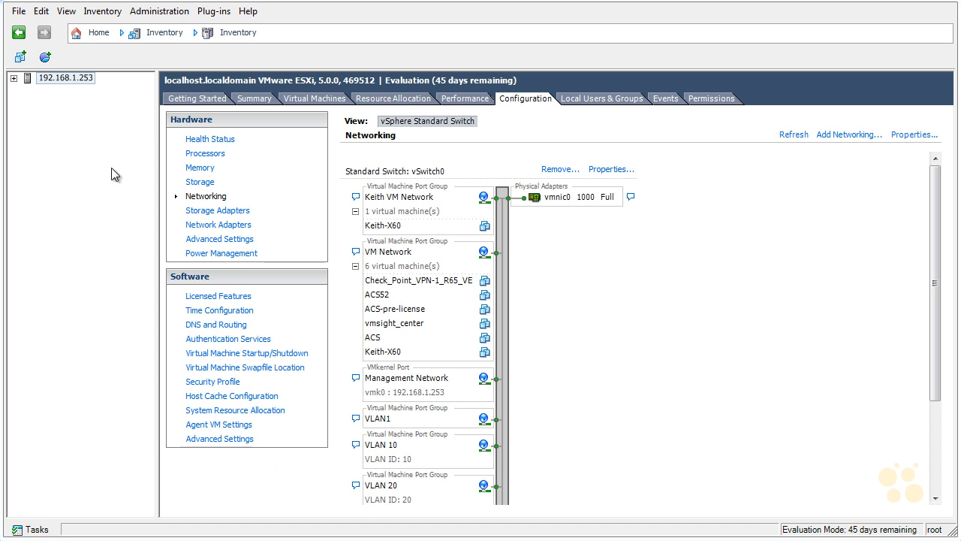
Begin deploying an OVF template from E:\Virtual WCS\AIR-CTVM-7-4-100-60.ova and accept its template details
click(21, 12)
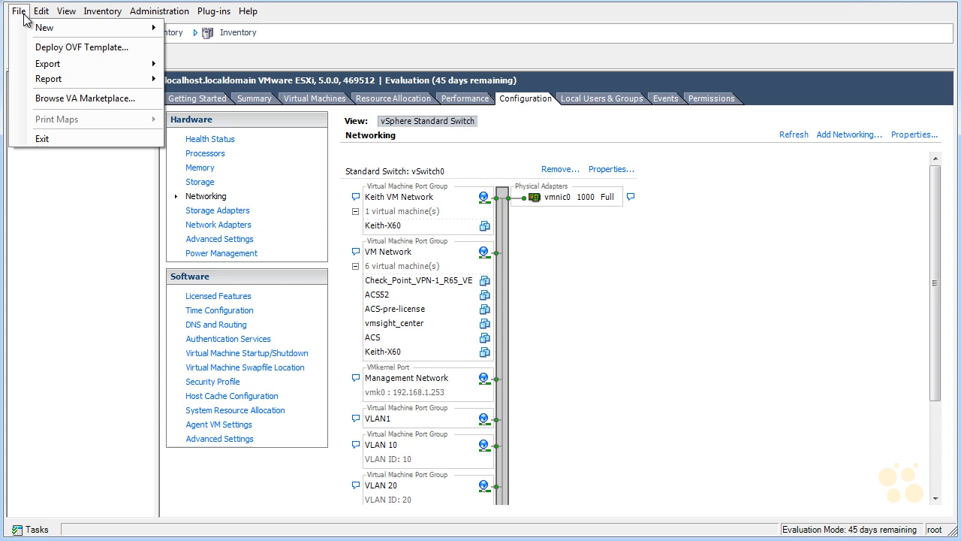
click(127, 48)
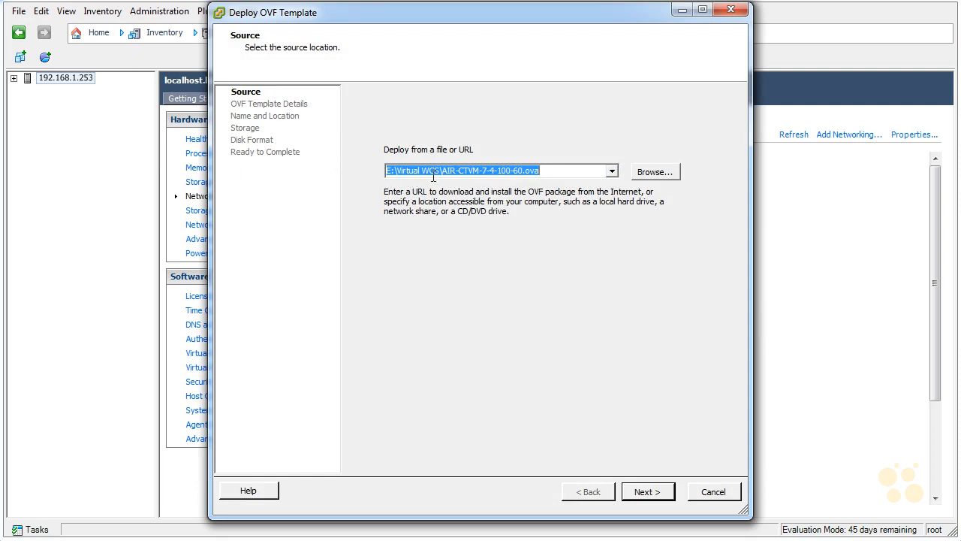
drag(442, 177, 649, 183)
click(658, 491)
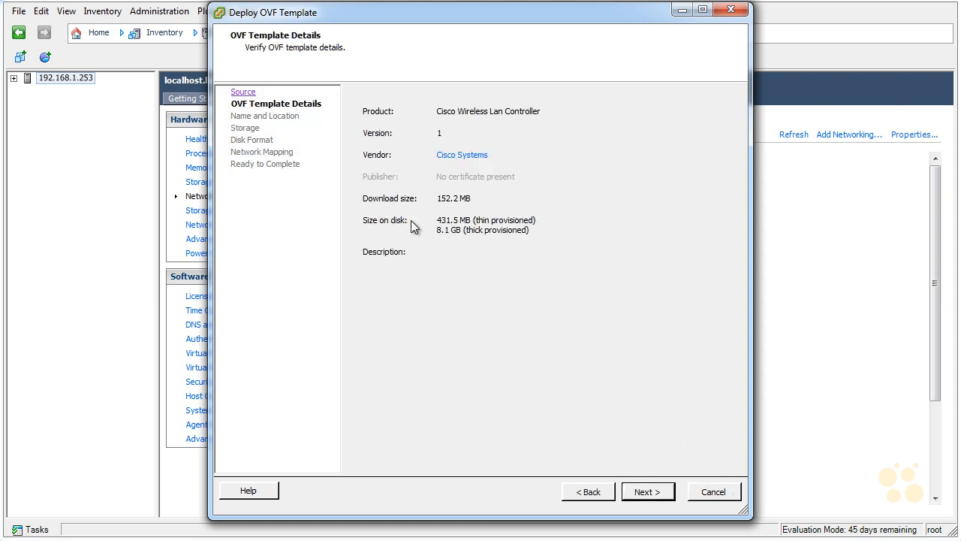
click(642, 492)
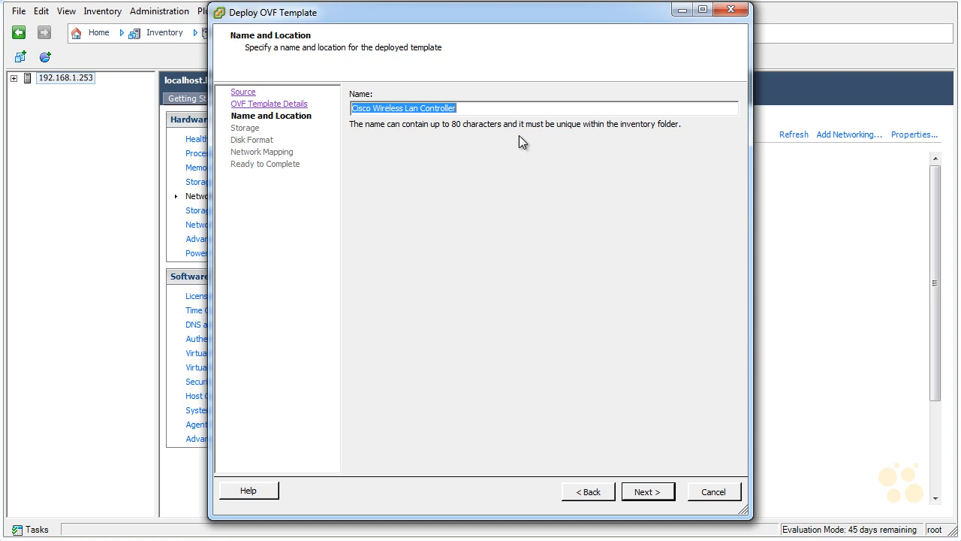
Name the deployed template vWLC-1
drag(458, 111, 338, 113)
text(vWL)
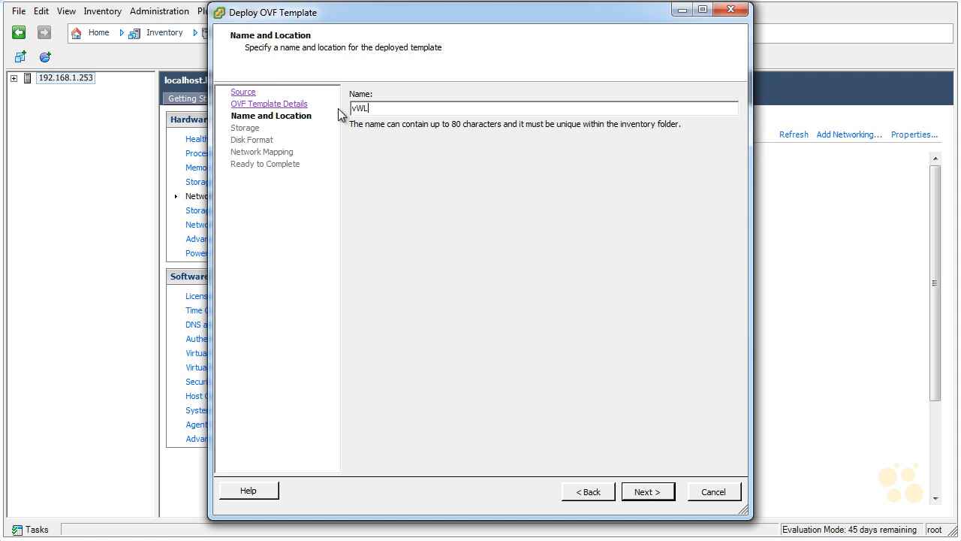
text(C-1)
click(642, 492)
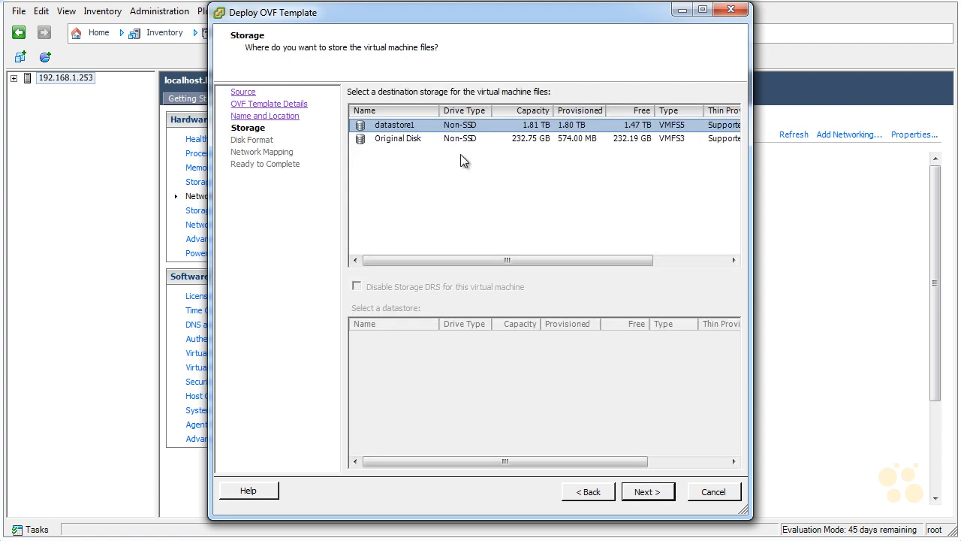
Store the virtual machine files on datastore1 and set the disk format to Thin Provision
click(518, 146)
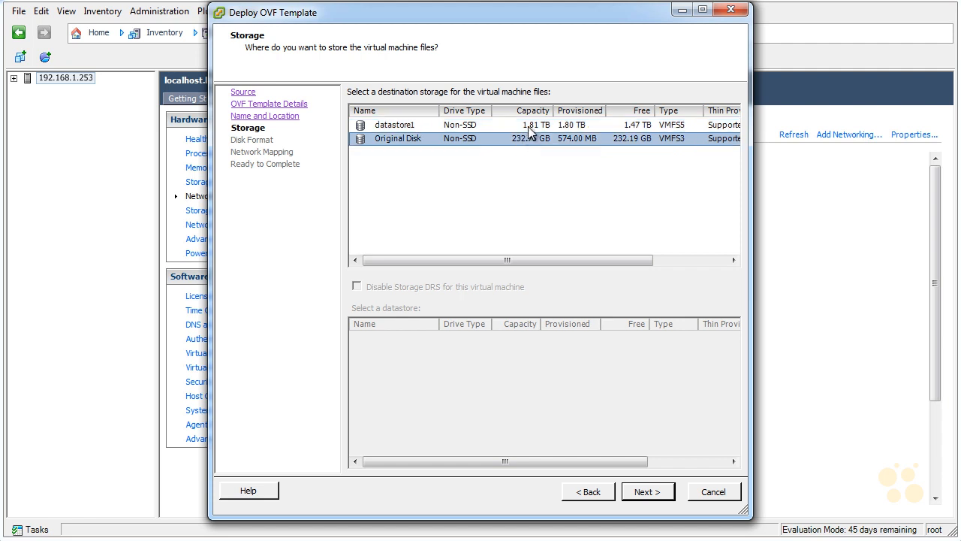
click(530, 127)
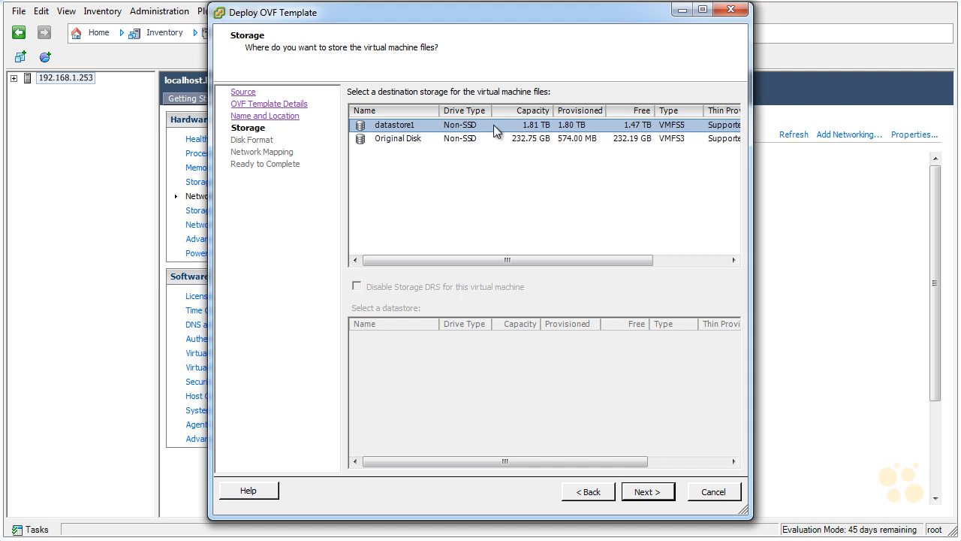
click(665, 497)
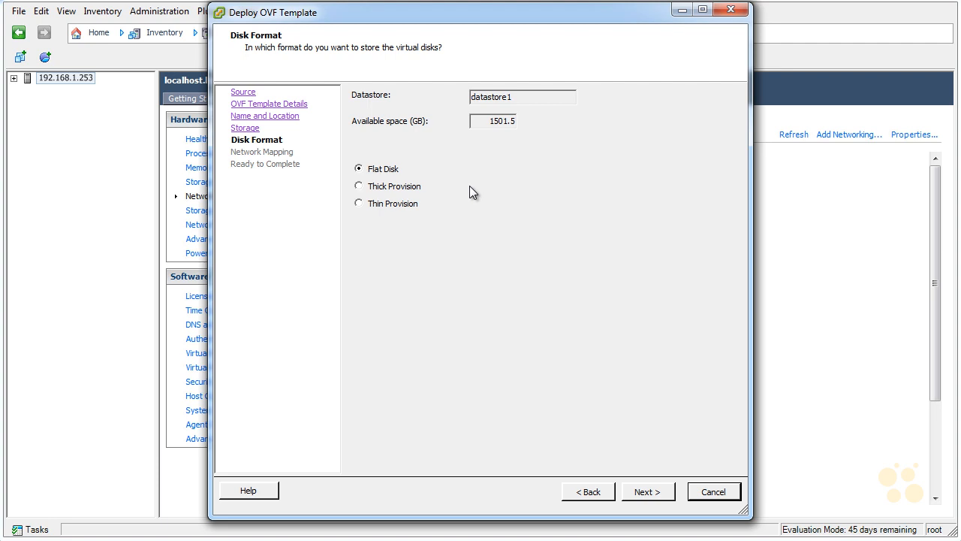
click(358, 204)
click(642, 493)
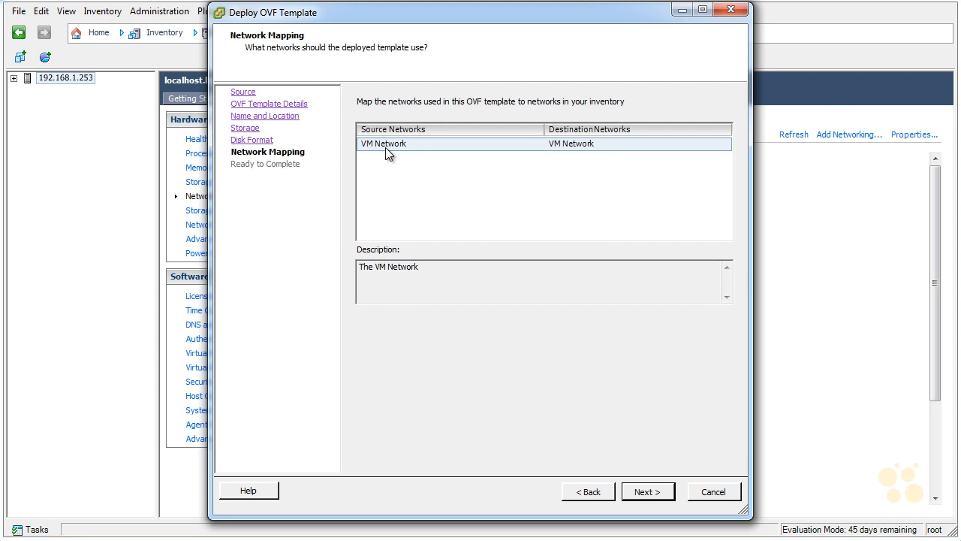
Accept the mapping of the template's network to VM Network and start the deployment
click(648, 491)
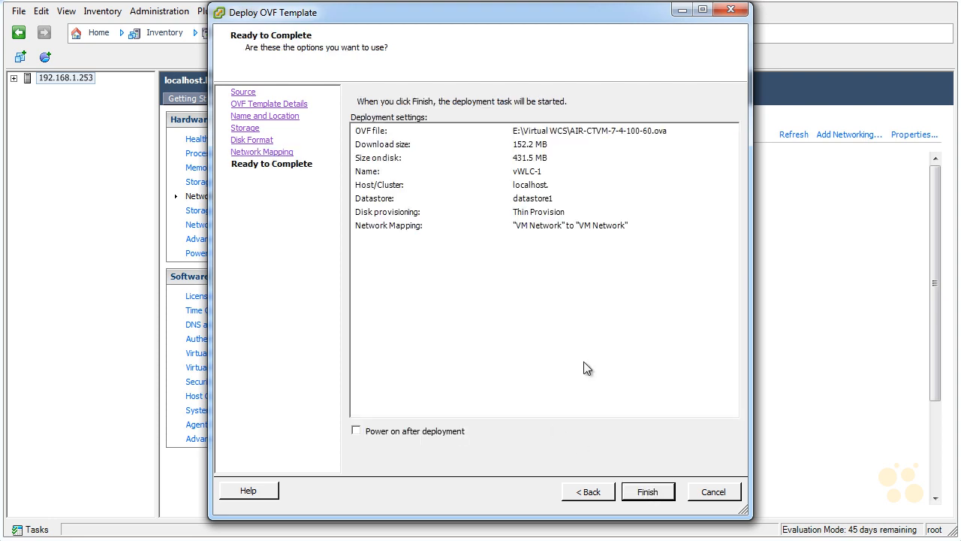
click(646, 500)
drag(564, 243, 703, 274)
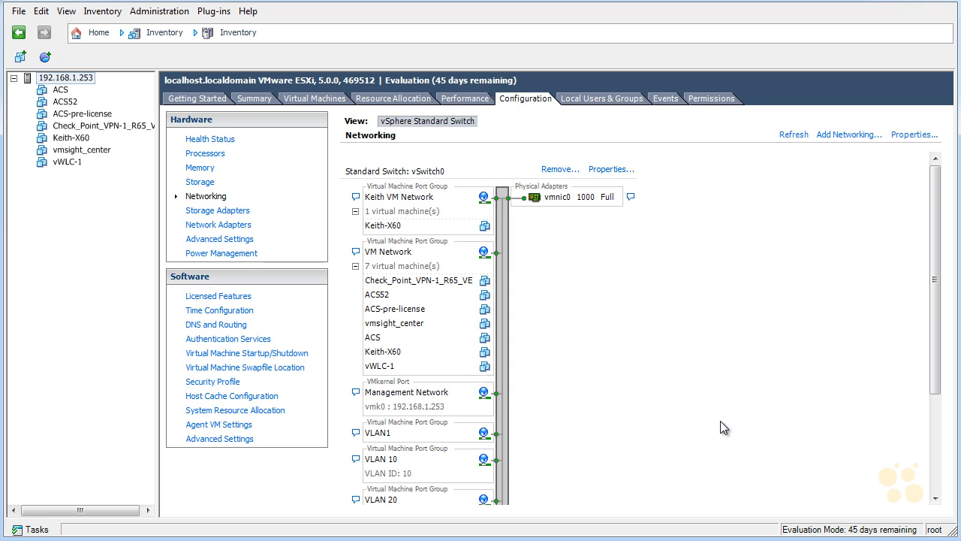
Open the settings of the vWLC-1 virtual machine and assign network adapter 1 to VM Network
click(67, 162)
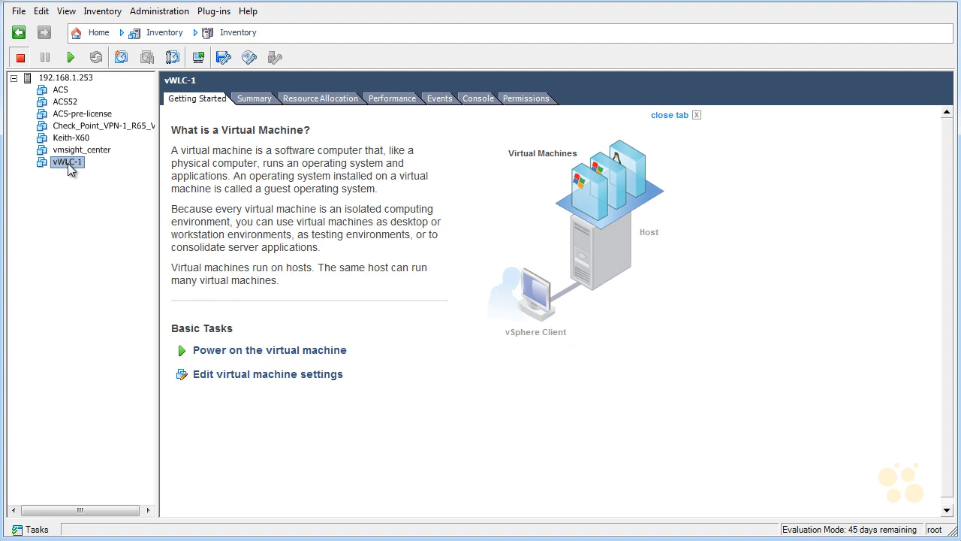
click(264, 375)
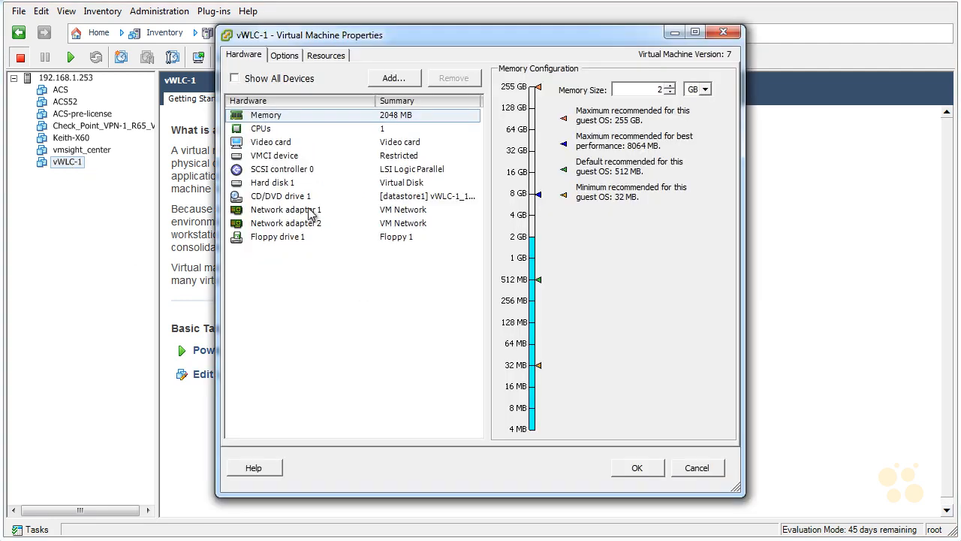
click(307, 213)
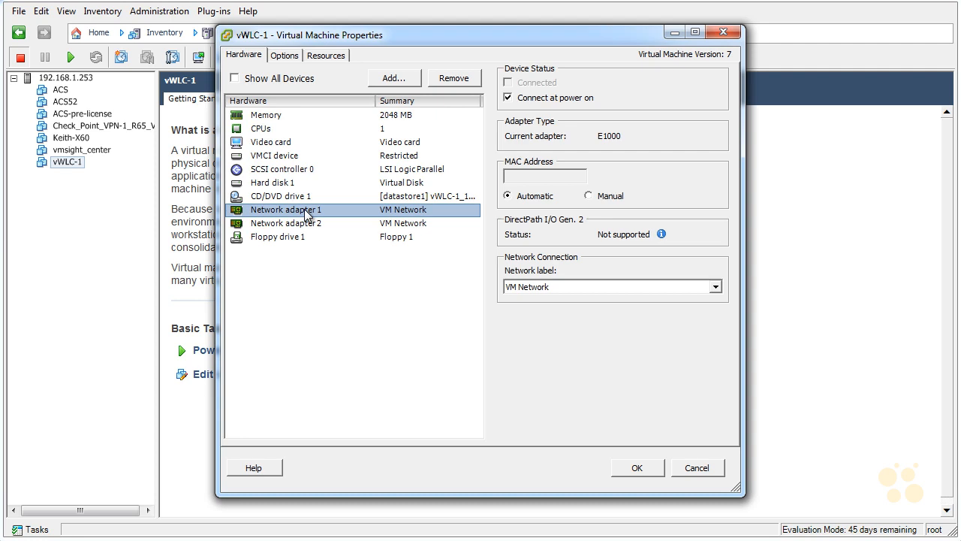
click(565, 288)
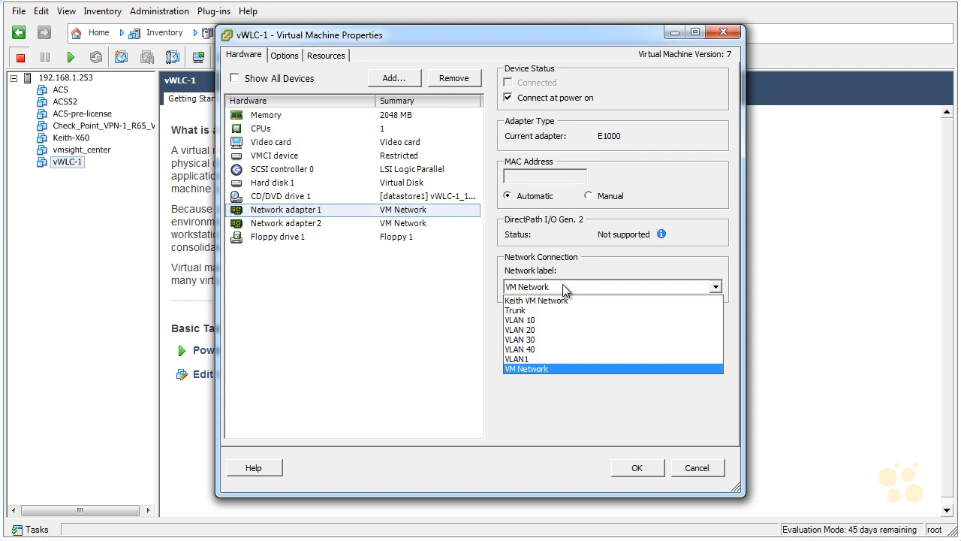
click(536, 368)
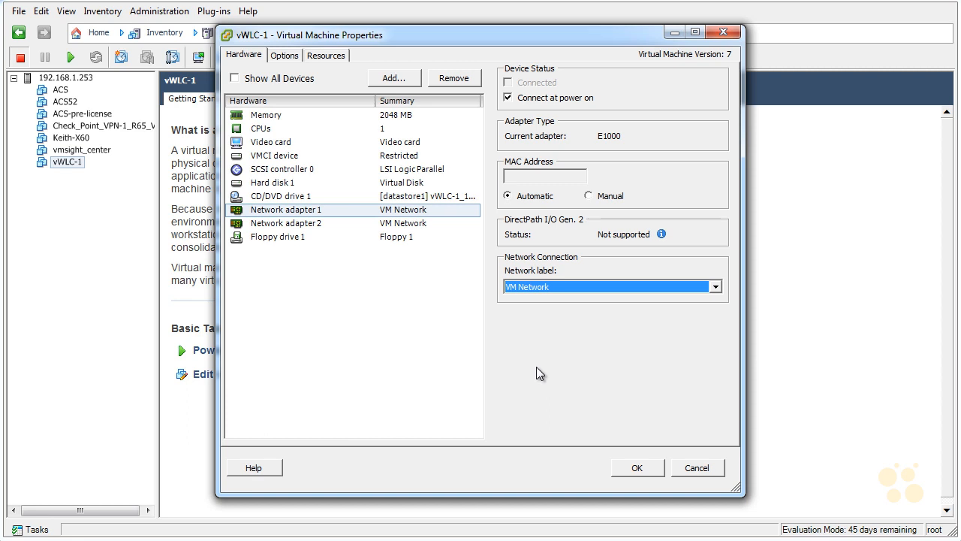
key(ctrl+shift+d)
mouse_move(448, 203)
mouse_down()
mouse_move(440, 212)
mouse_move(486, 204)
mouse_move(518, 214)
mouse_up()
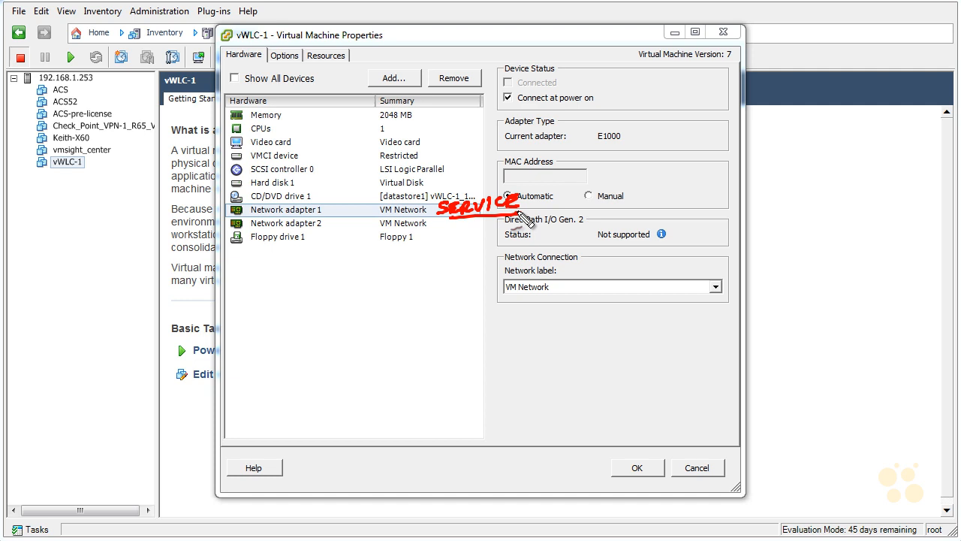
key(Escape)
Connect network adapter 2 of vWLC-1 to the Trunk network and save the virtual machine settings
click(289, 227)
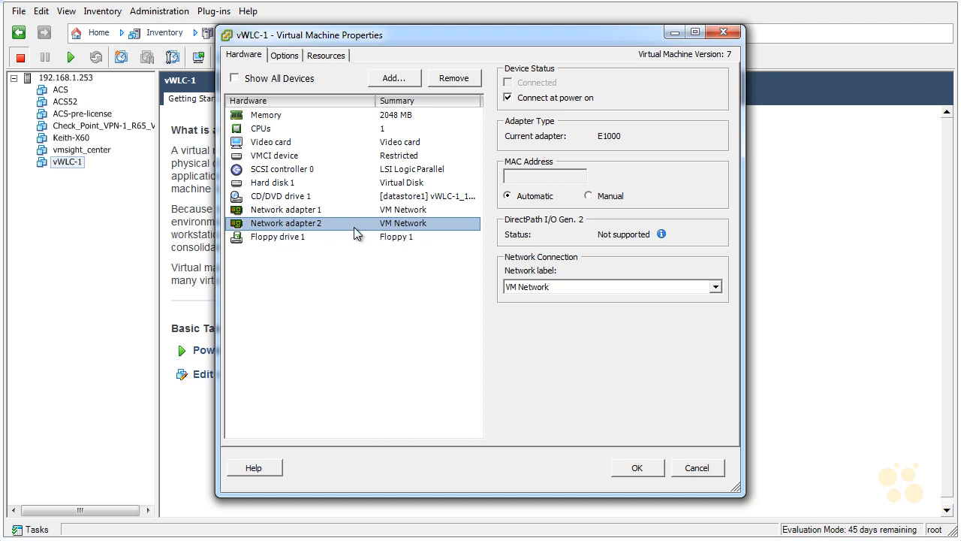
click(533, 289)
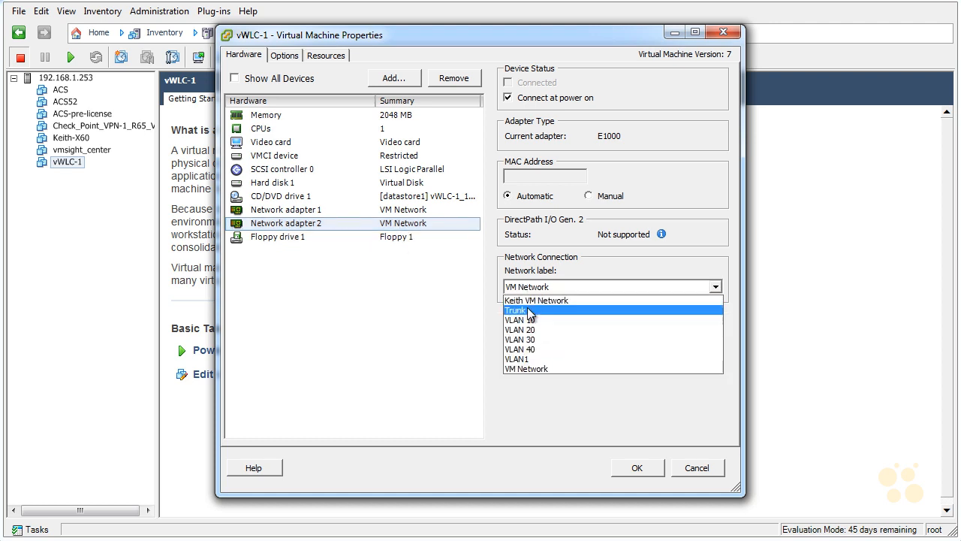
click(528, 310)
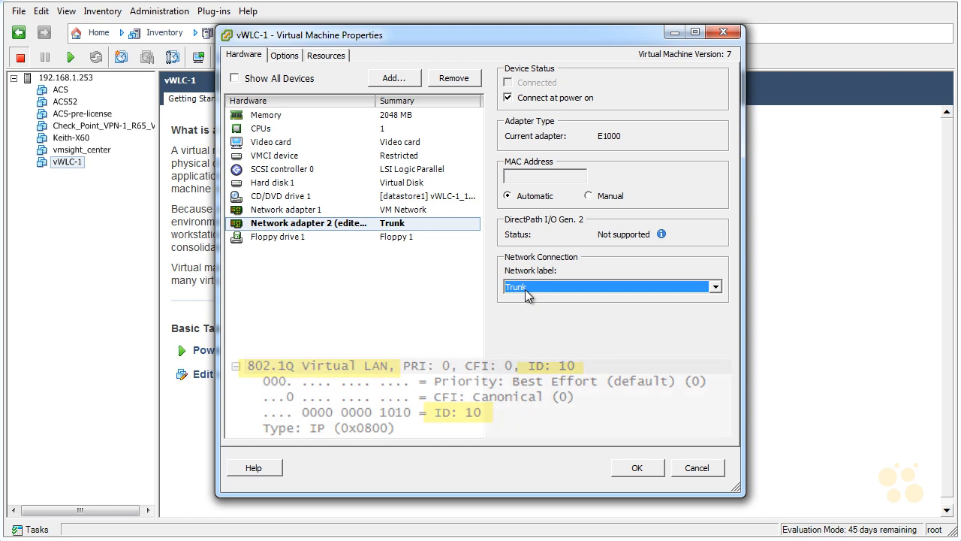
click(637, 467)
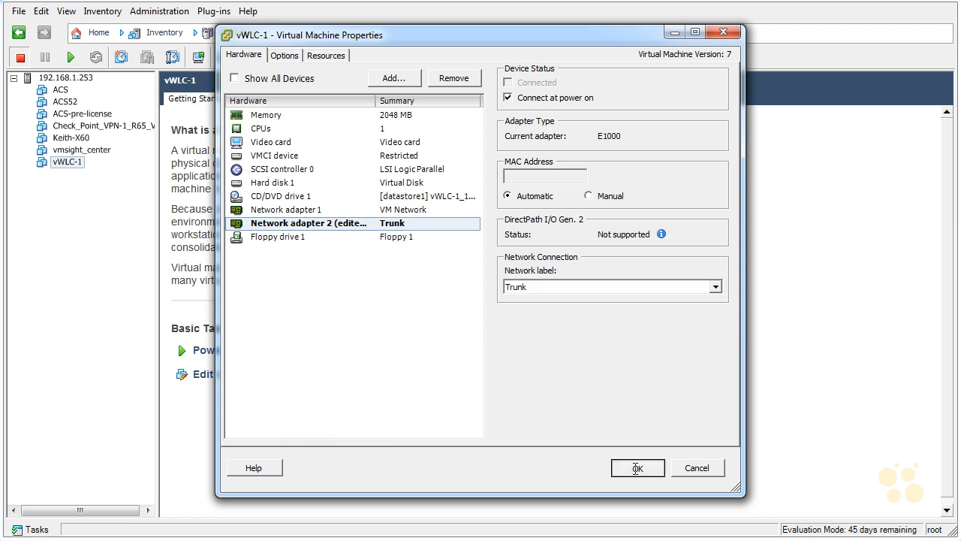
Power on vWLC-1 and open its console, giving it focus for use as the default terminal
click(292, 352)
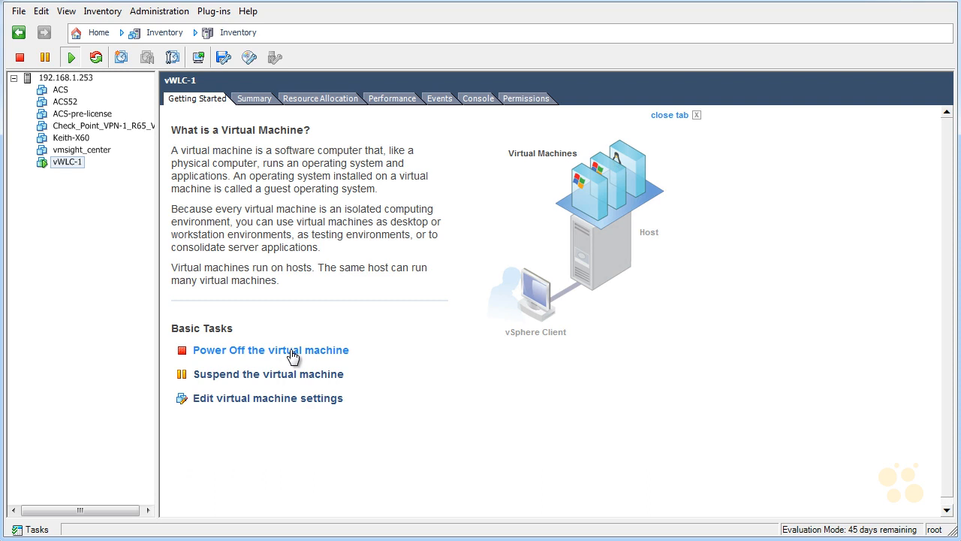
click(478, 105)
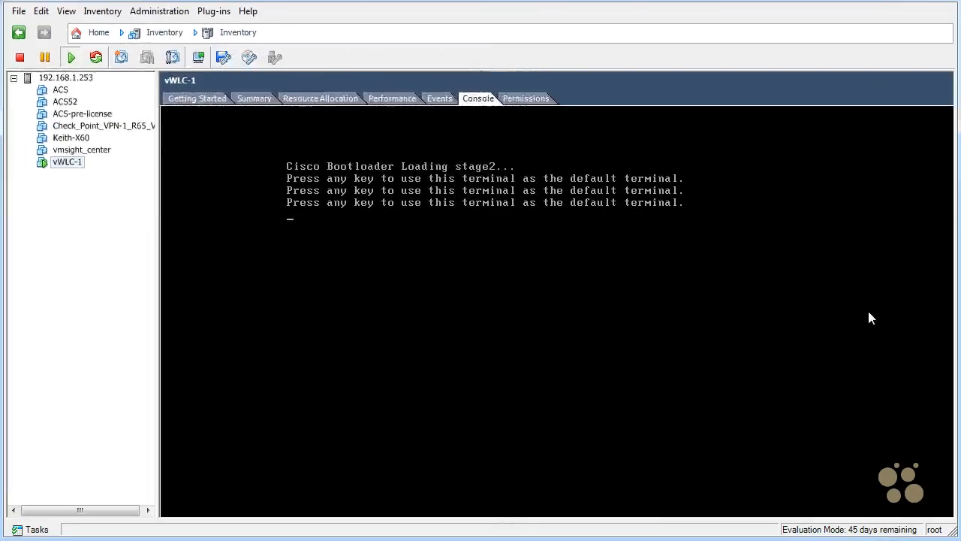
click(586, 295)
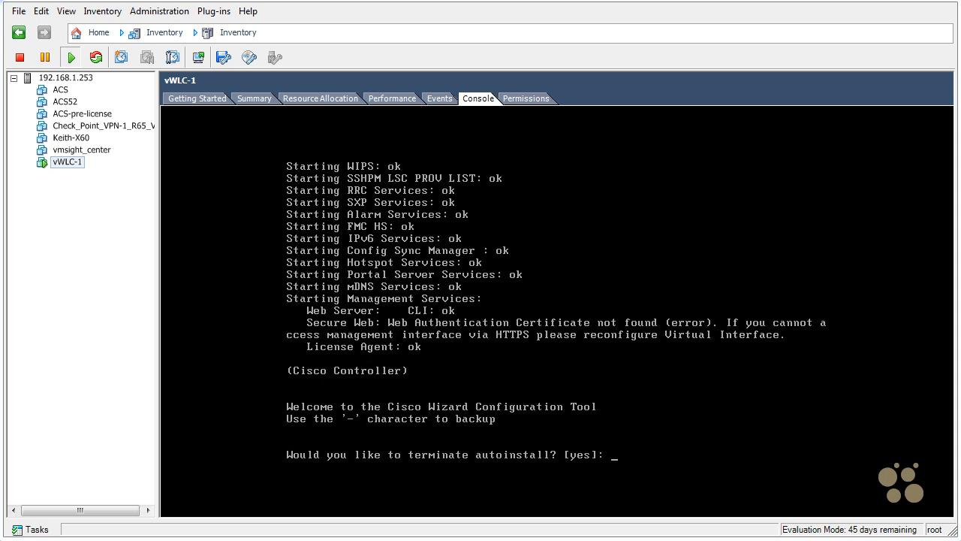
drag(572, 442, 562, 461)
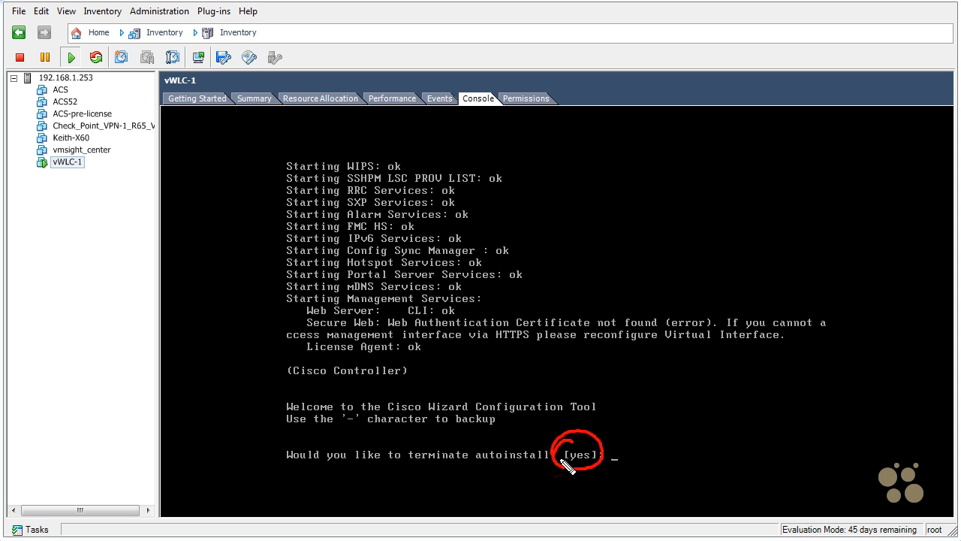
mouse_move(702, 394)
mouse_down()
mouse_move(688, 402)
mouse_move(701, 420)
mouse_move(759, 418)
mouse_move(740, 393)
mouse_move(777, 402)
mouse_move(847, 393)
mouse_move(831, 382)
mouse_move(854, 390)
mouse_move(869, 417)
mouse_move(817, 411)
mouse_up()
click(707, 410)
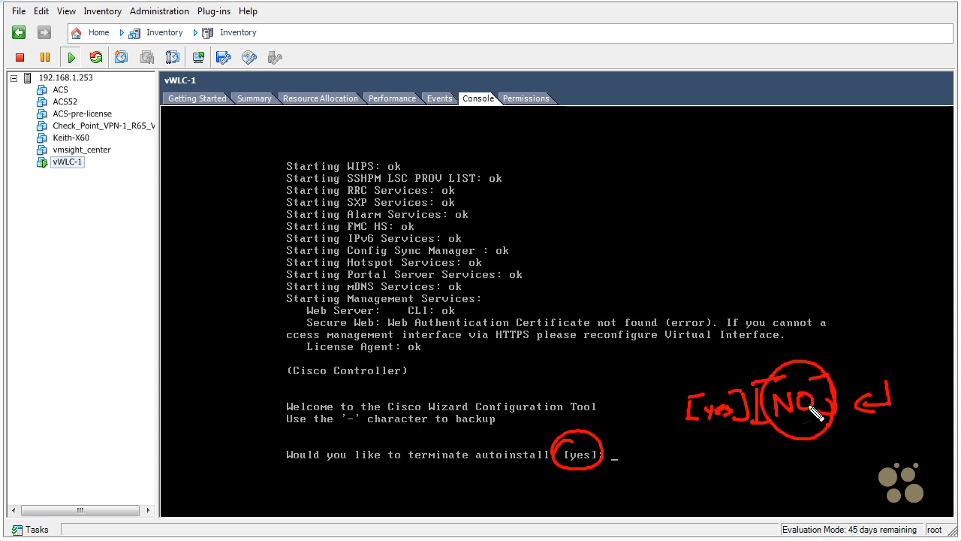
key(Escape)
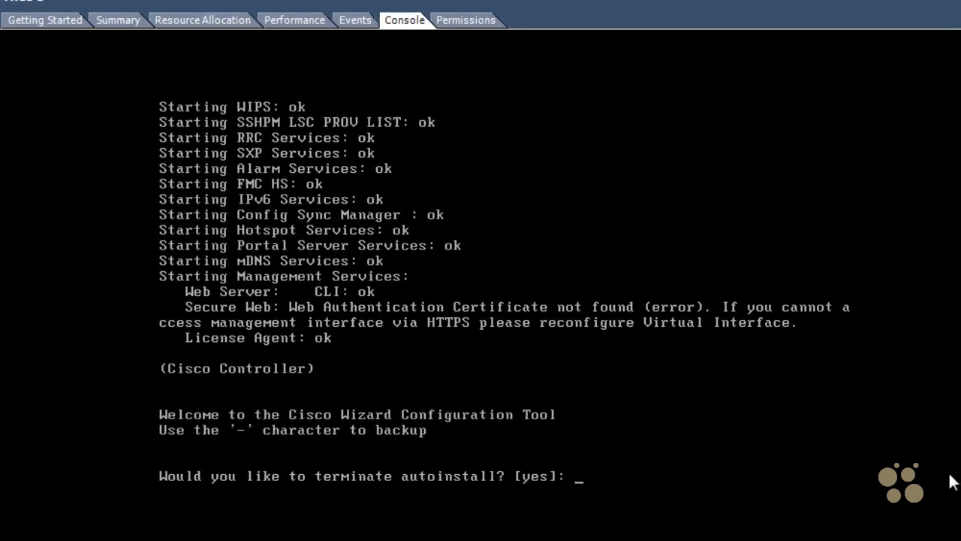
Accept terminating the autoinstall and set the controller's system name to vWLC-1
key(Return)
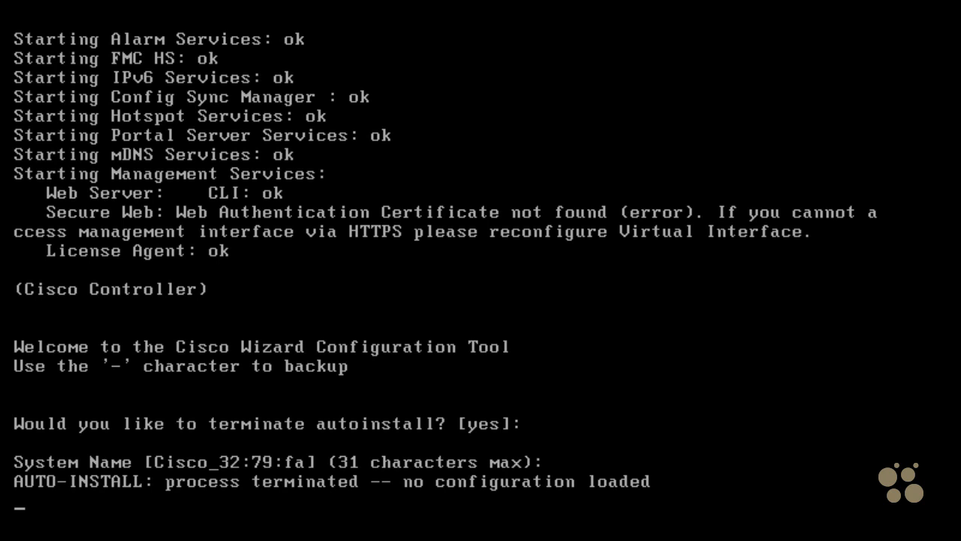
text(vWLC)
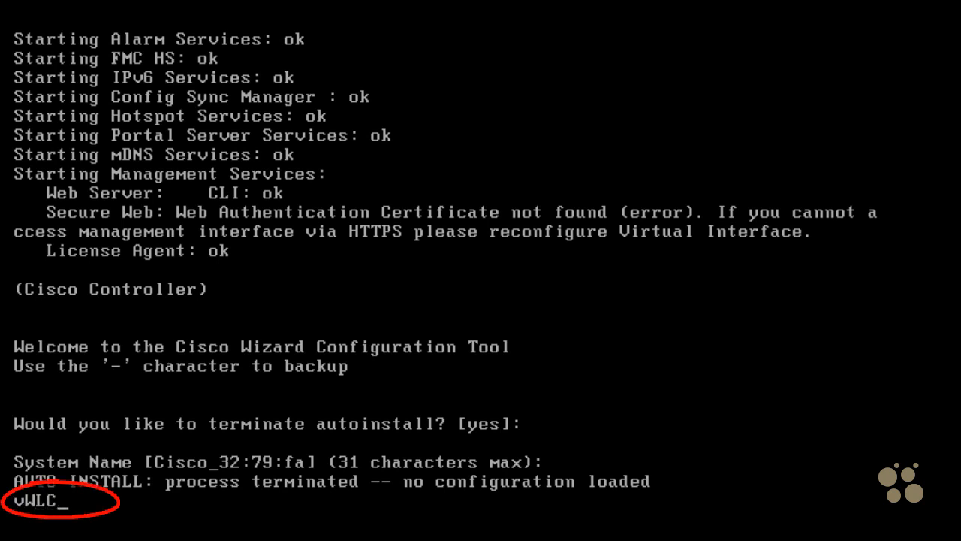
text(-1)
key(Return)
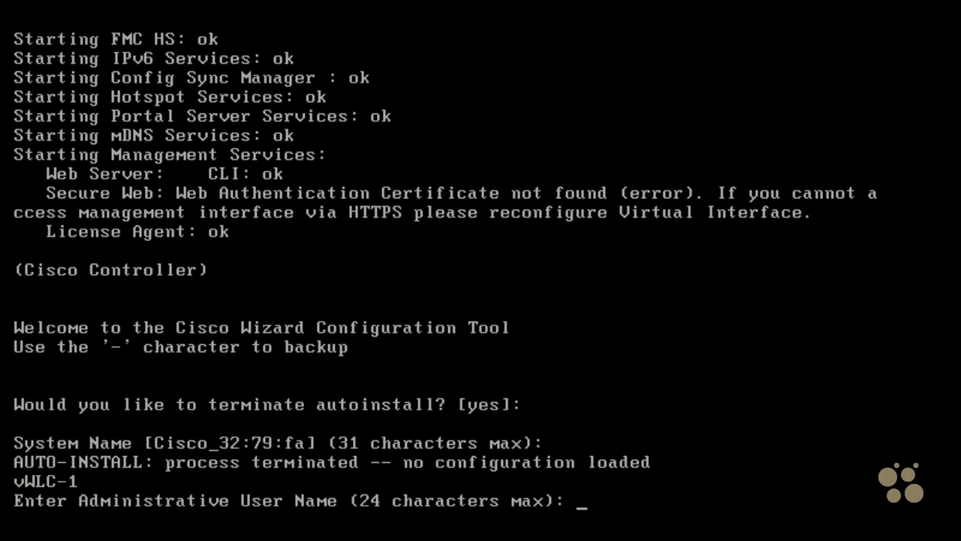
Set the administrative user name to admin, then enter and re-enter the administrative password
text(admin)
key(Return)
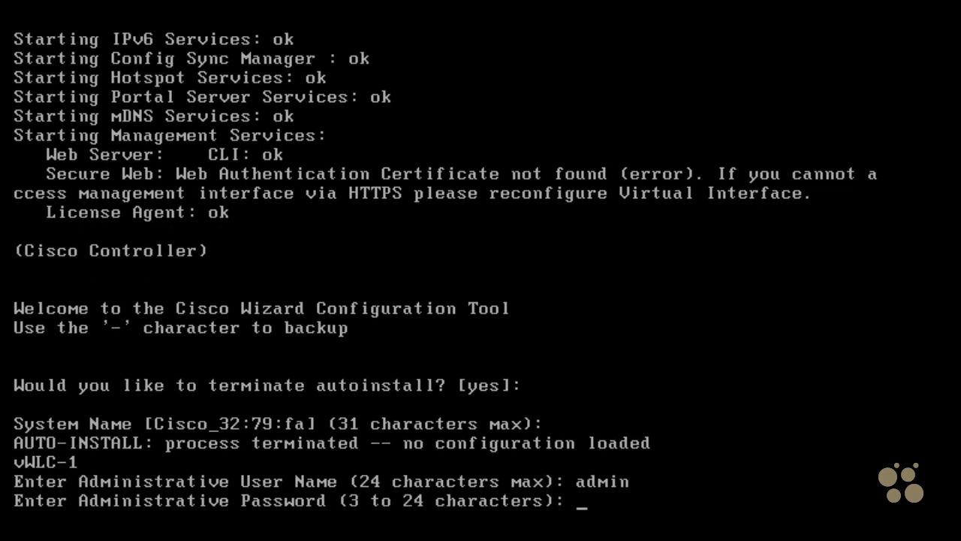
text(******)
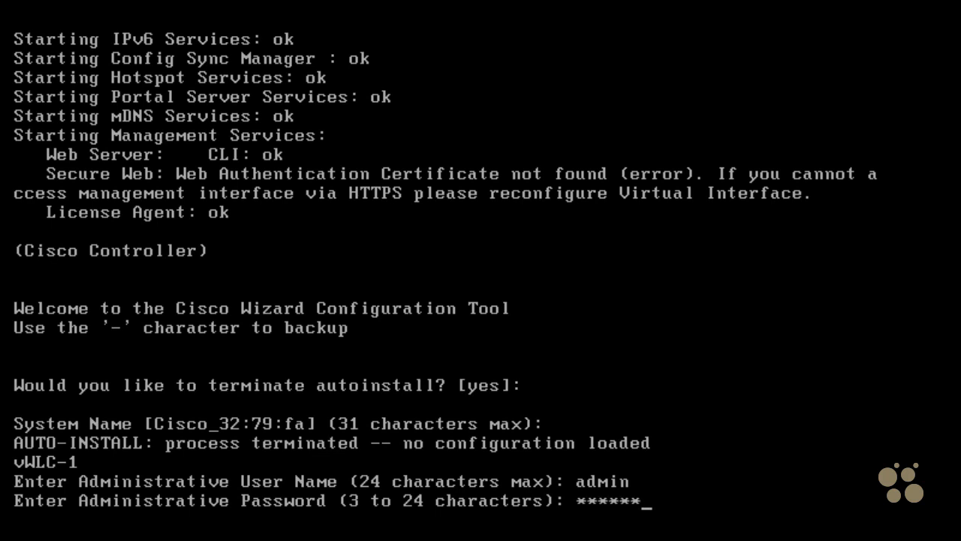
text(*)
key(Return)
text(*******)
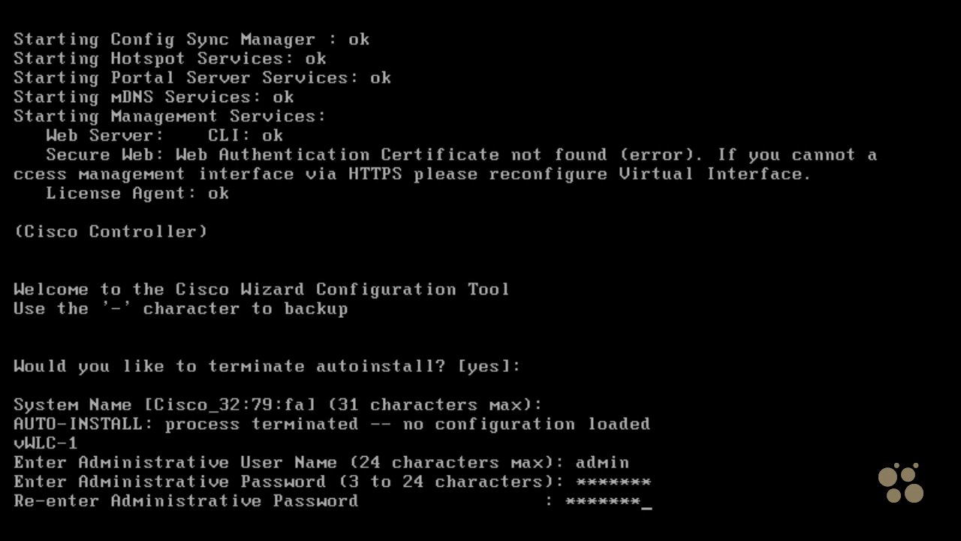
key(Return)
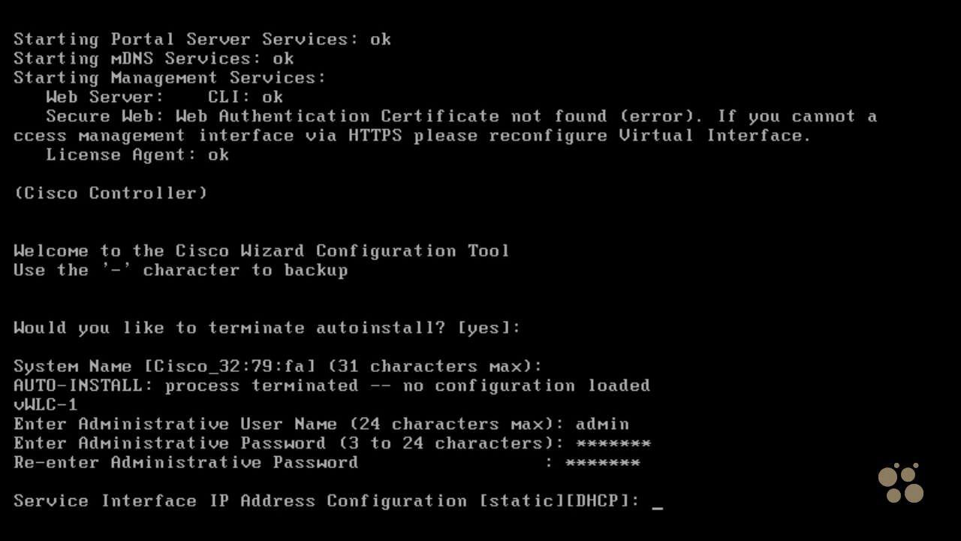
Configure the service interface with static addressing, IP address 192.168.1.185 and netmask 255.255.255.0
text(static)
key(Return)
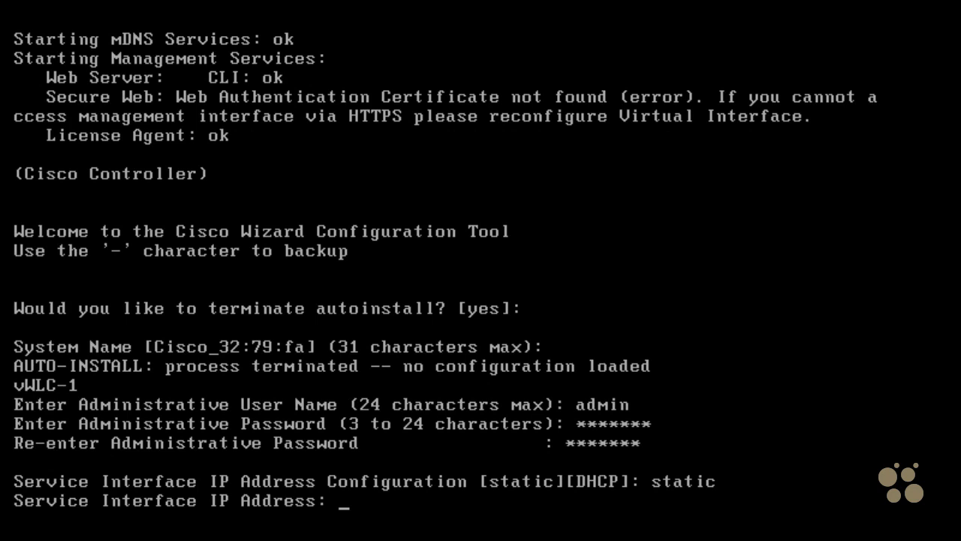
text(192.168.1.)
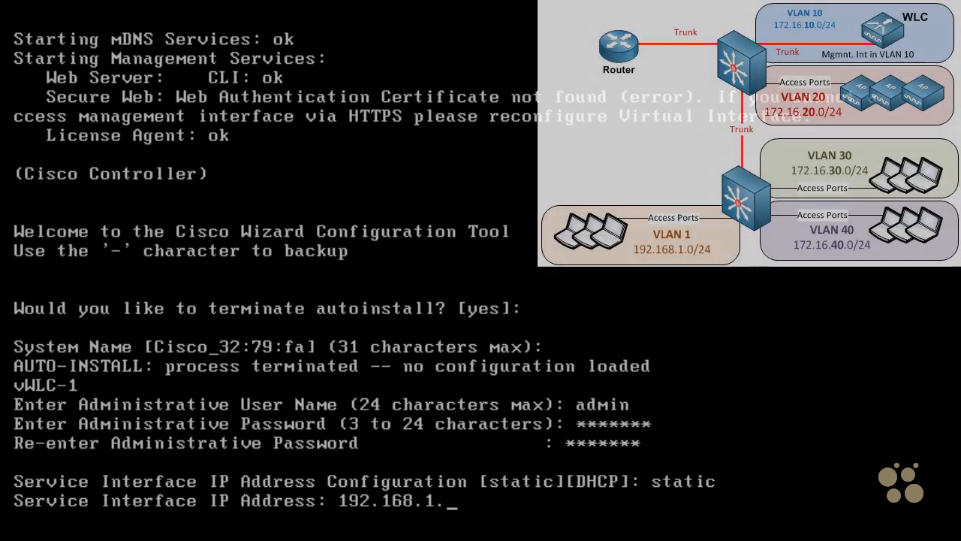
text(185)
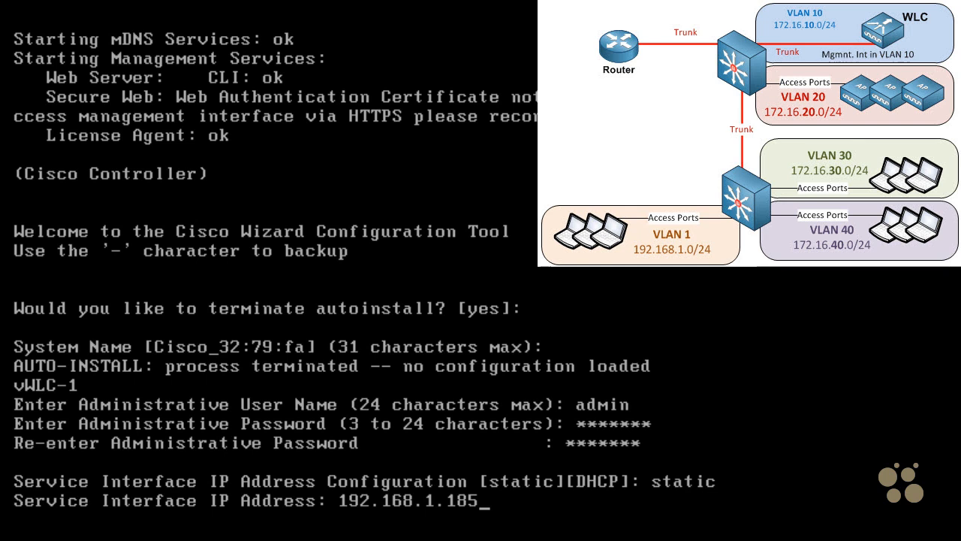
key(Return)
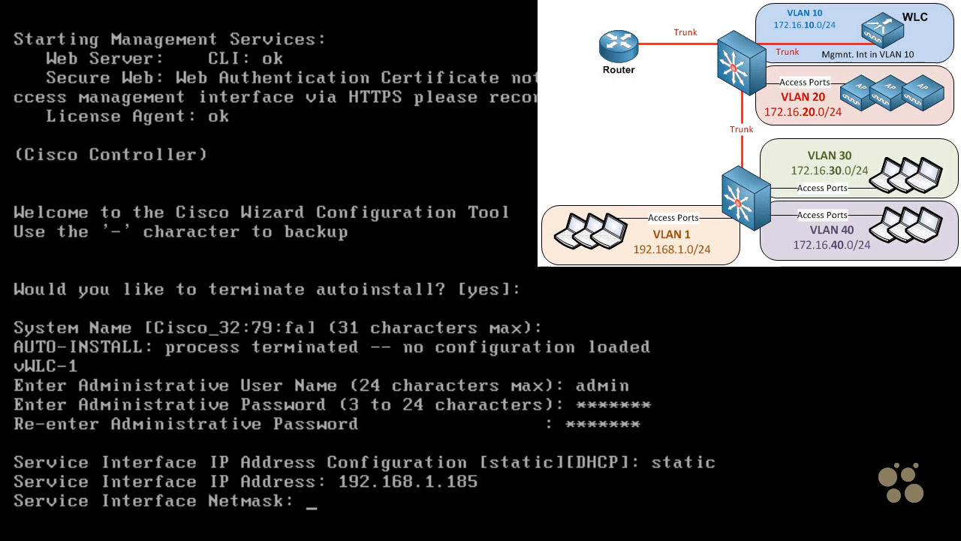
text(255.255.)
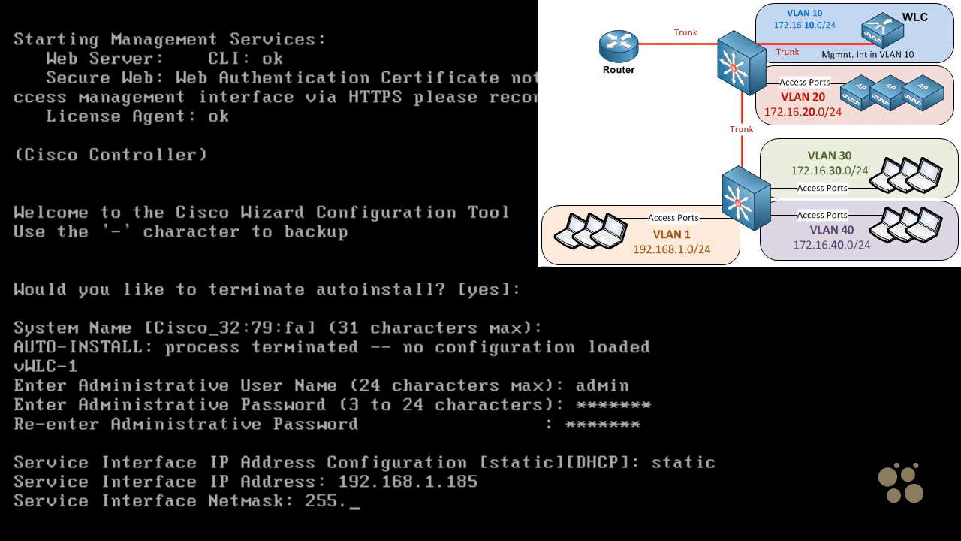
text(.0)
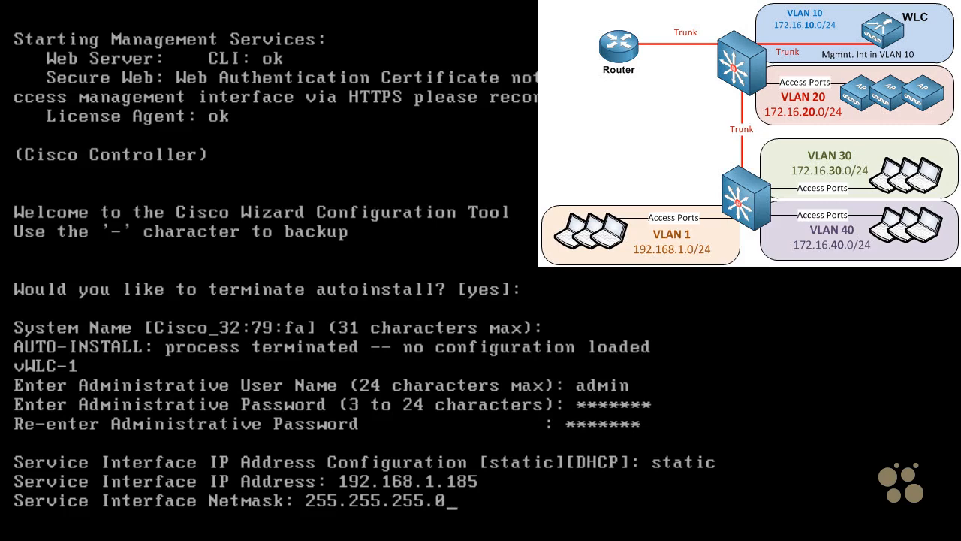
key(Return)
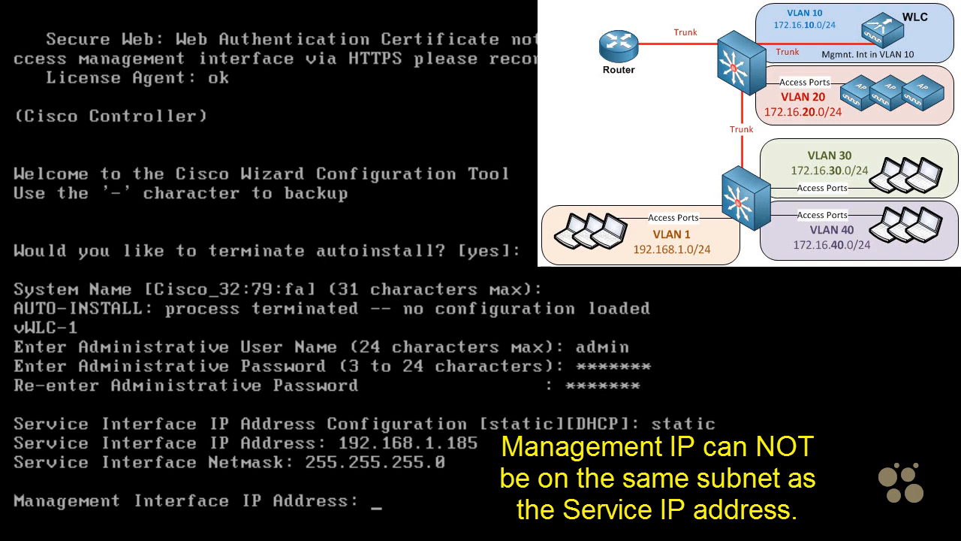
Set the management interface's IP address to 172.16.10.5, netmask to 255.255.255.0 and default router to 172.16.10.1
text(172.16.10.5)
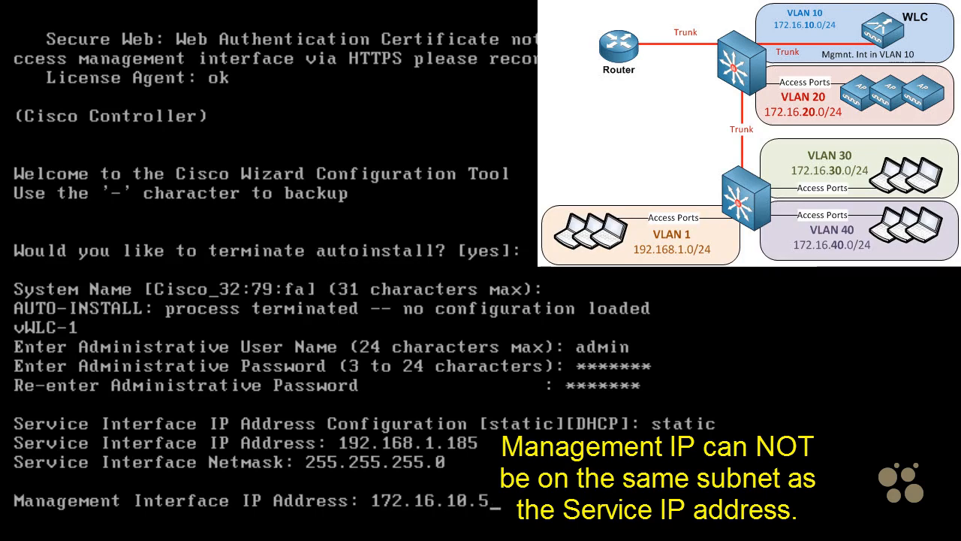
key(Return)
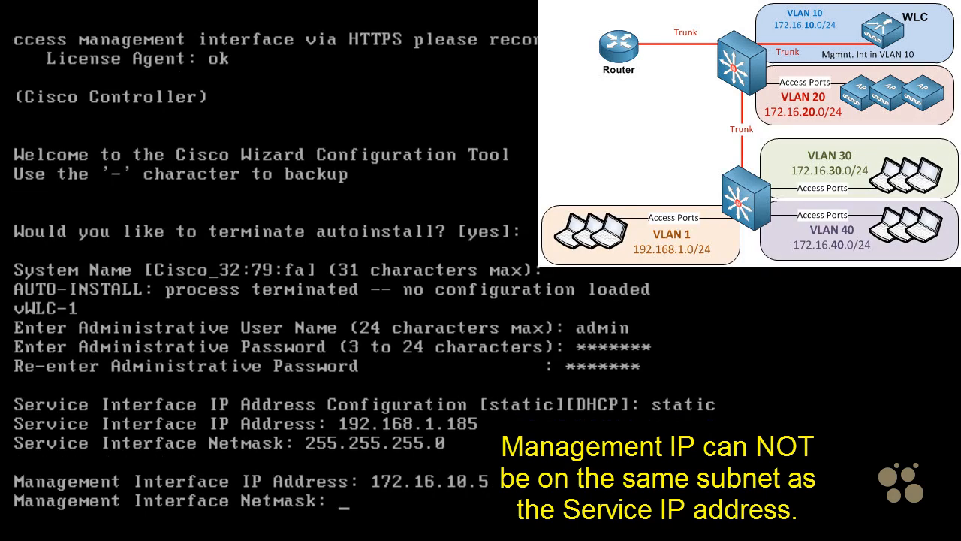
text(255.2)
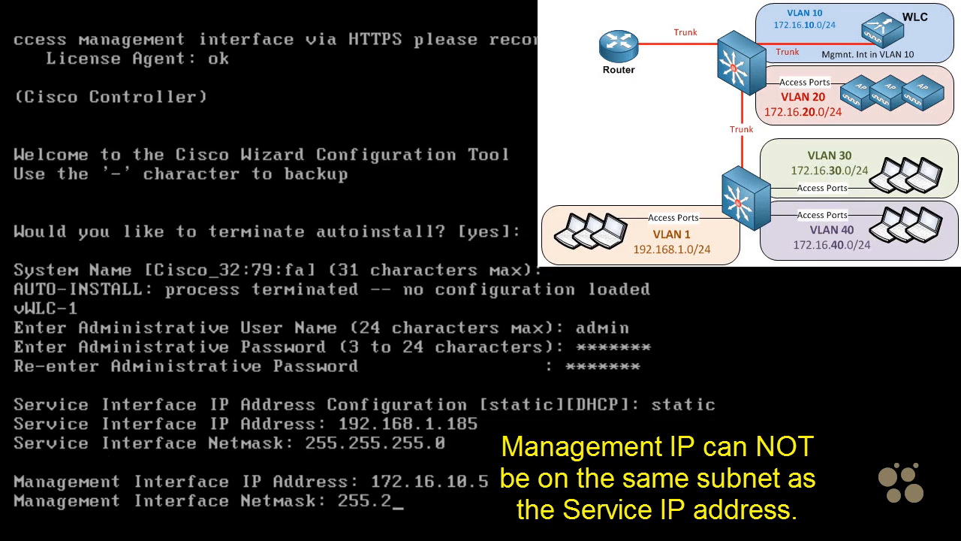
text(55.255.0)
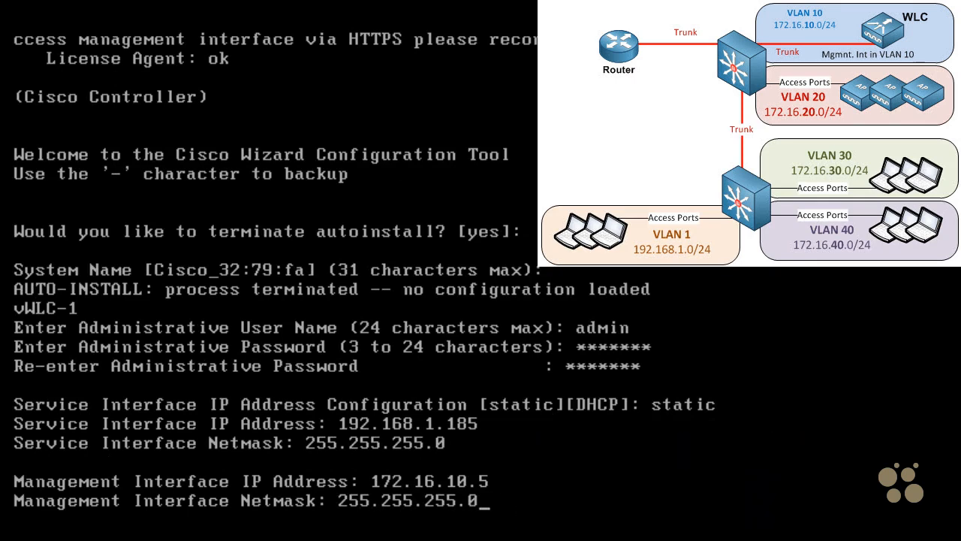
key(Return)
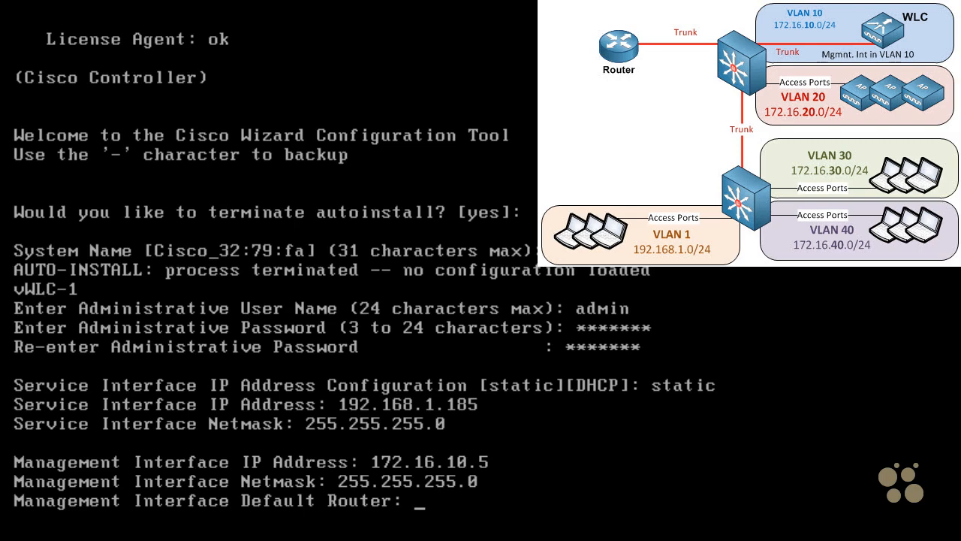
text(17)
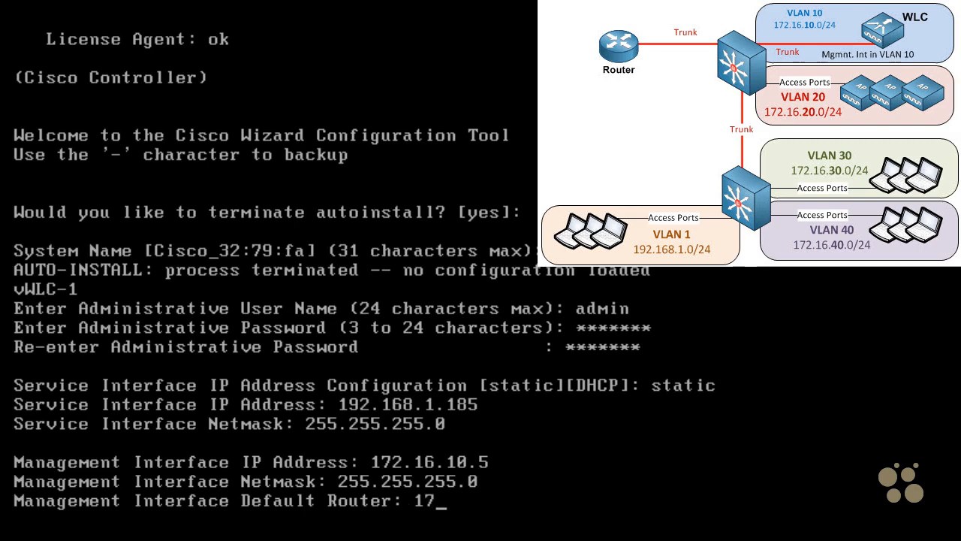
text(2.16.10.1)
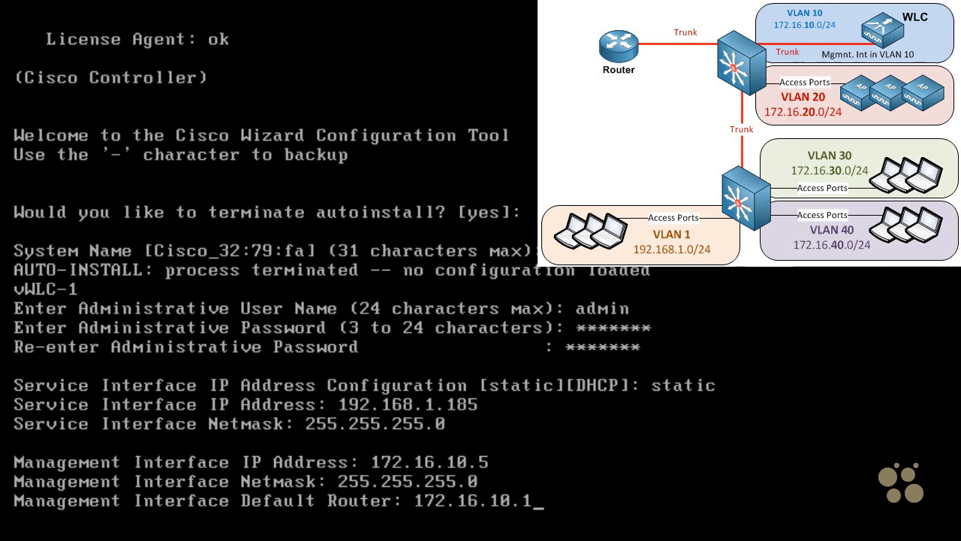
key(Return)
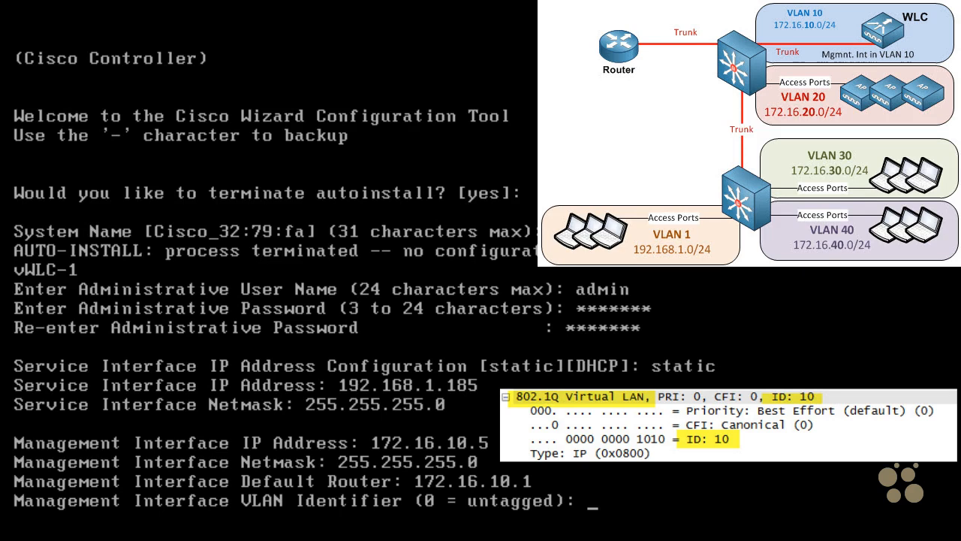
Set the management interface's VLAN identifier to 10 and its port number to 1
text(10)
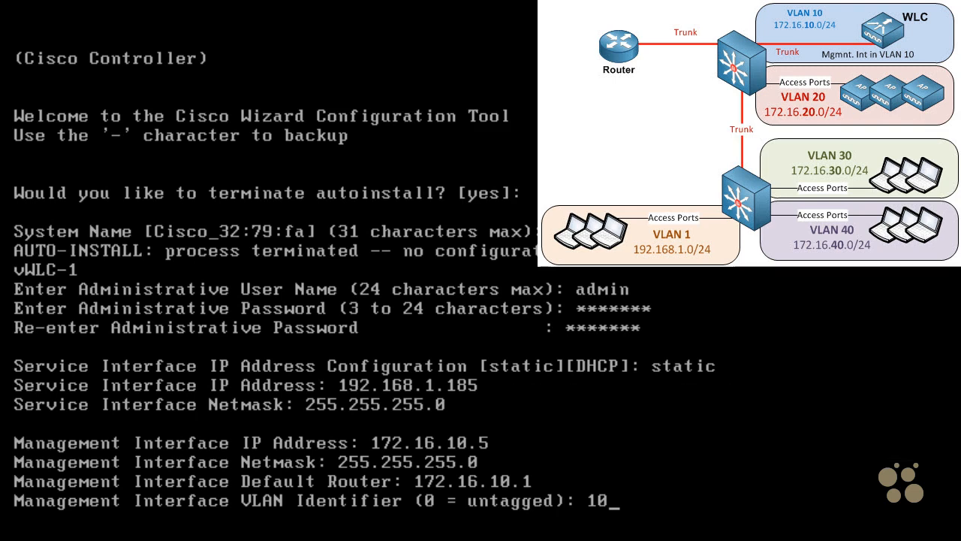
key(Return)
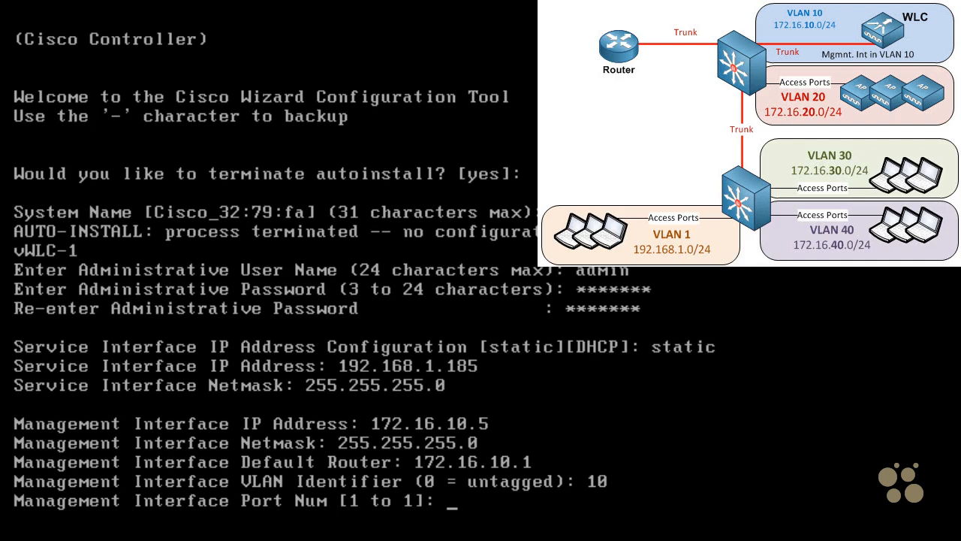
text(1)
key(Return)
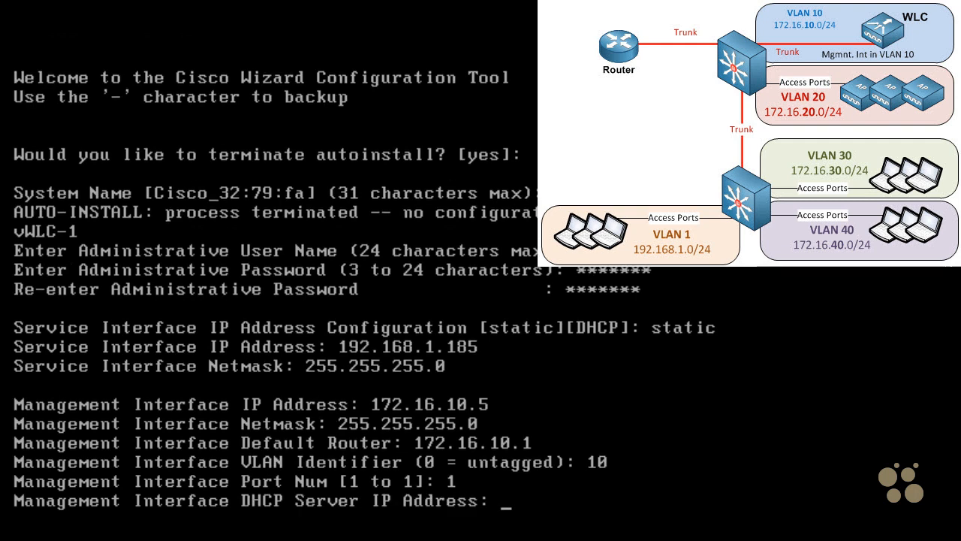
Set the management interface's DHCP server address to 172.16.10.1 and the virtual gateway address to 1.1.1.1
text(172.16.10.1)
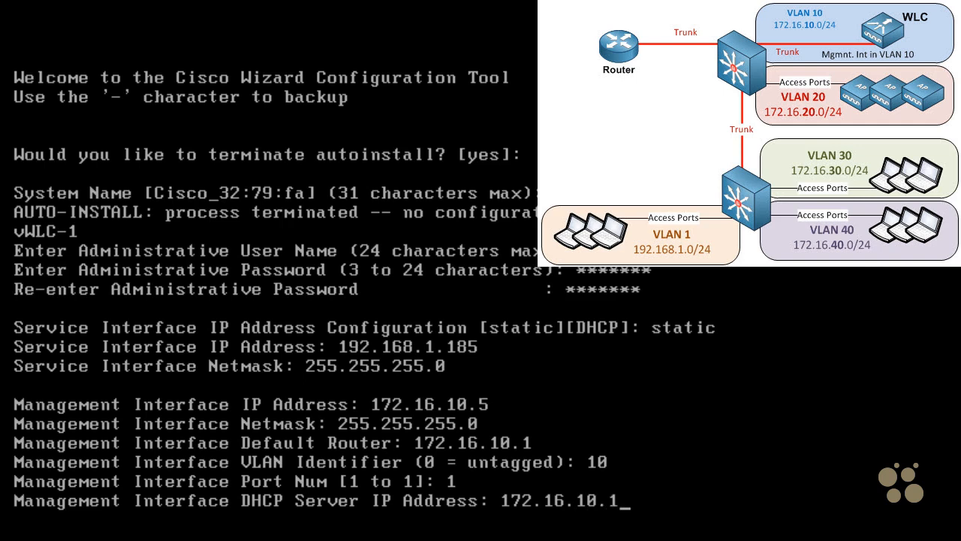
key(Return)
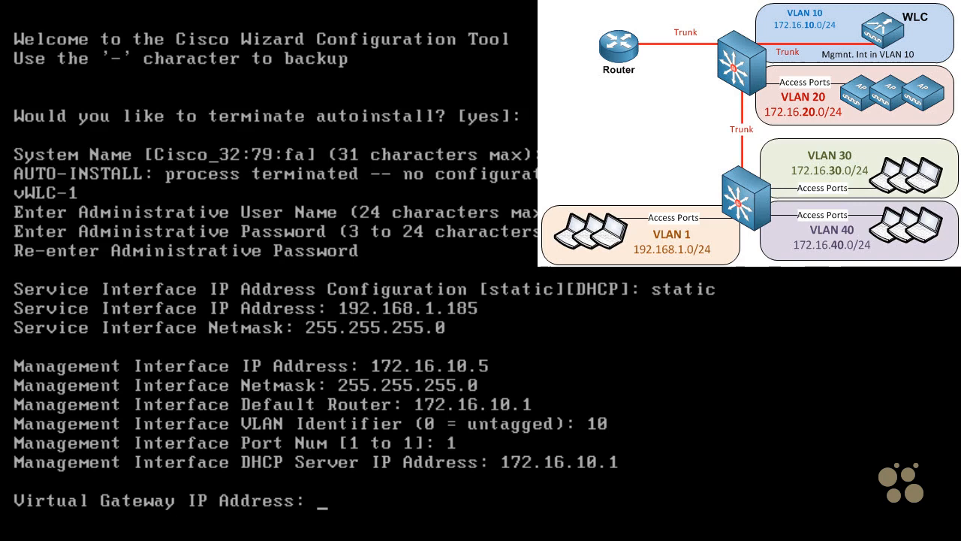
text(1.1.1.1)
key(Return)
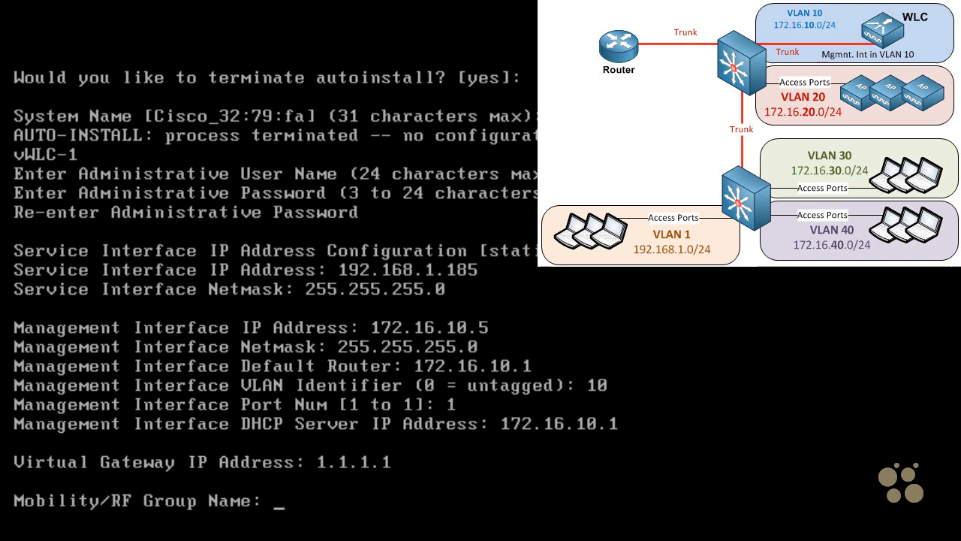
Set the mobility/RF group name to Mobility-Group1 and the network name (SSID) to Our-SSID
text(Mobility-G)
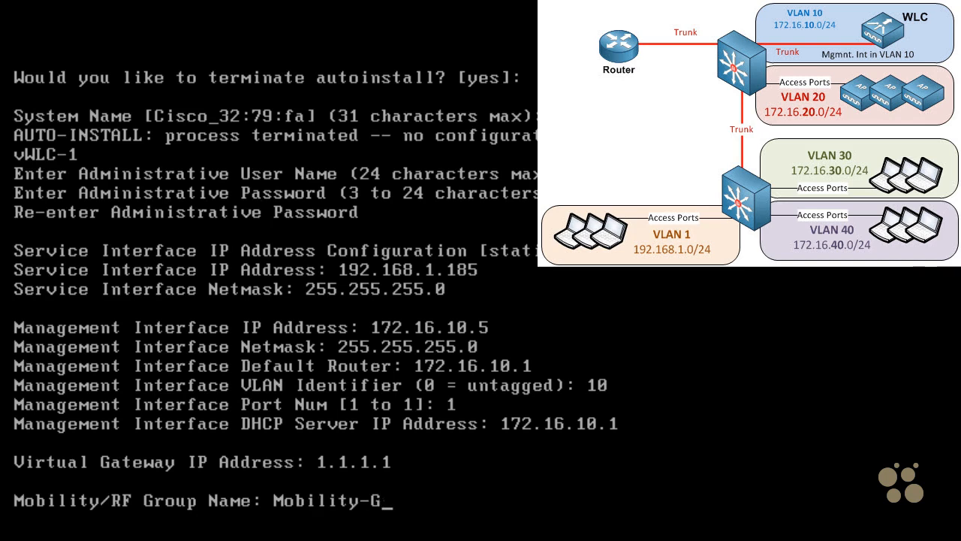
text(roup1)
key(Return)
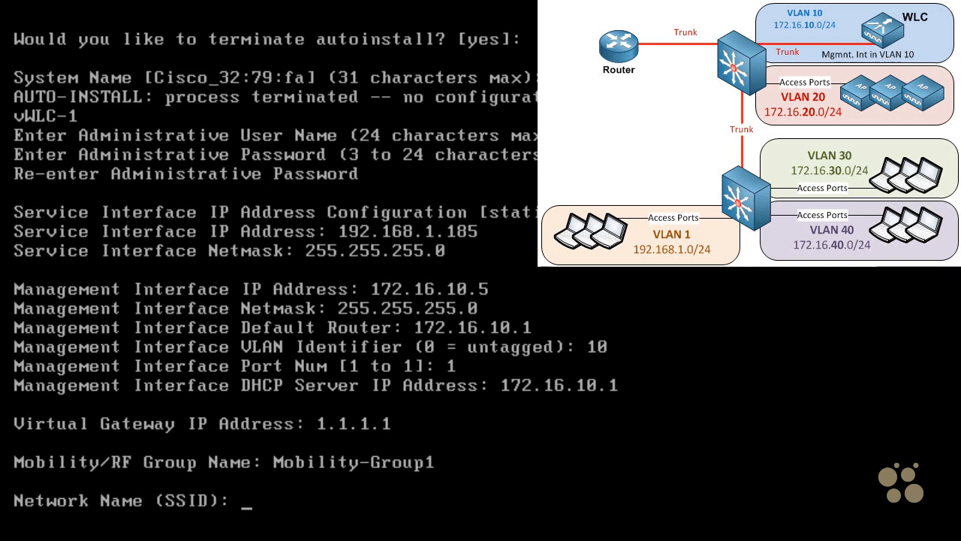
text(Our-SSID)
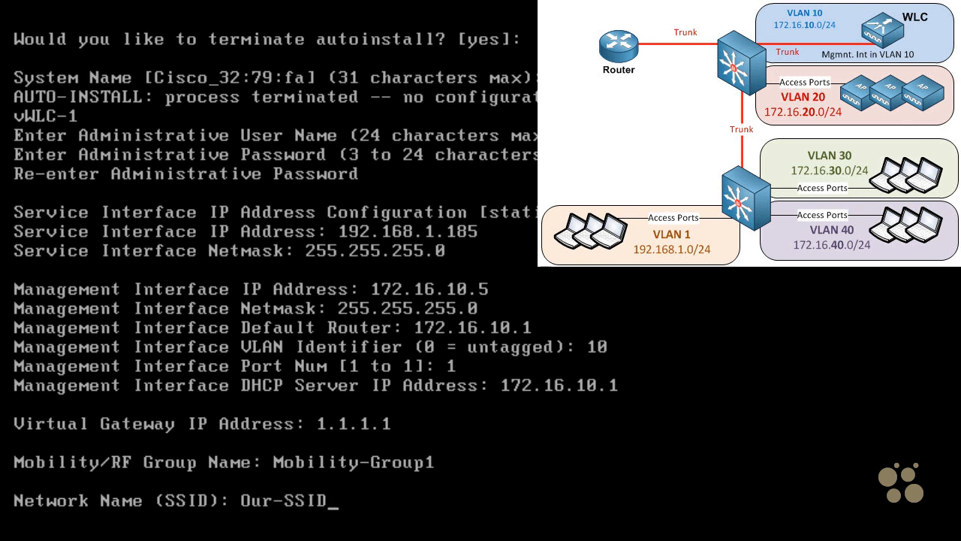
key(Return)
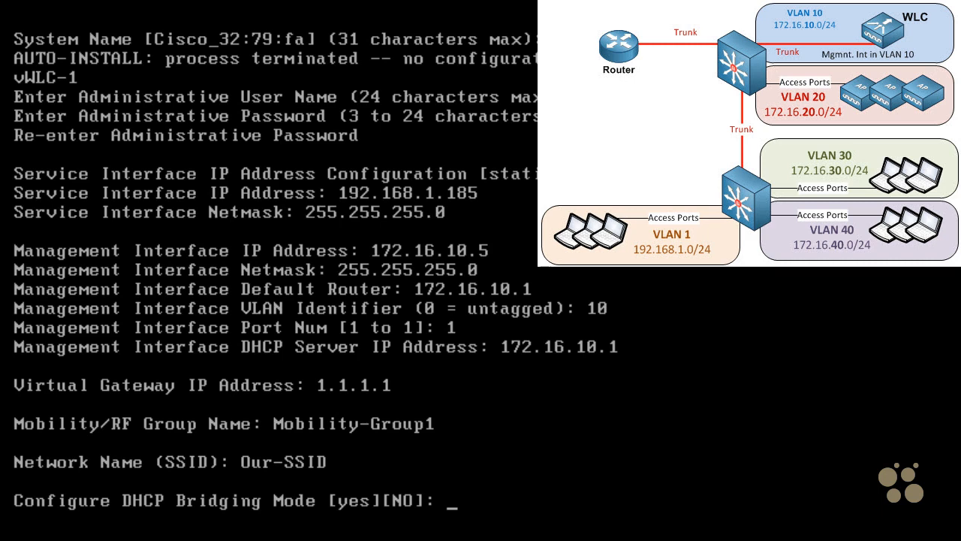
Accept the defaults for DHCP bridging mode (no) and static IP addresses (yes), and decline configuring a RADIUS server
key(Return)
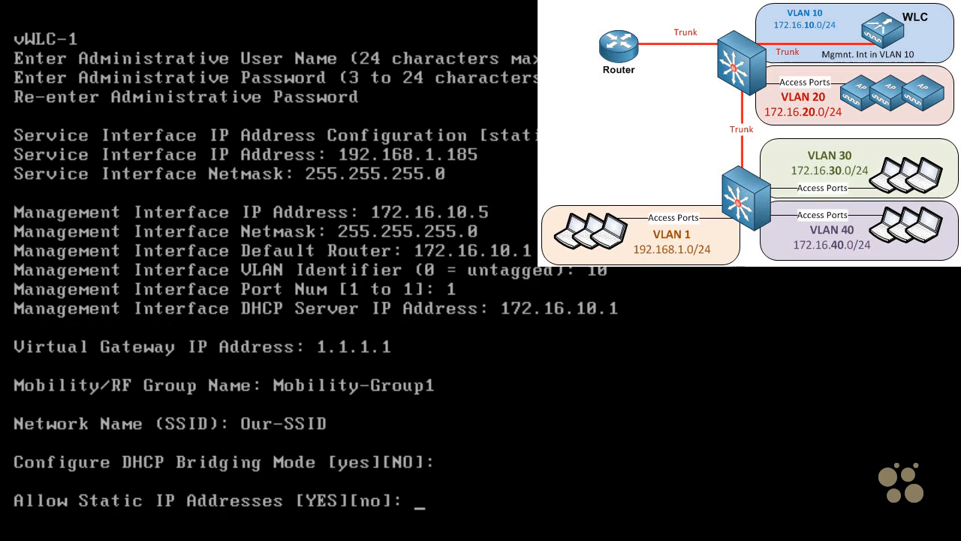
key(Return)
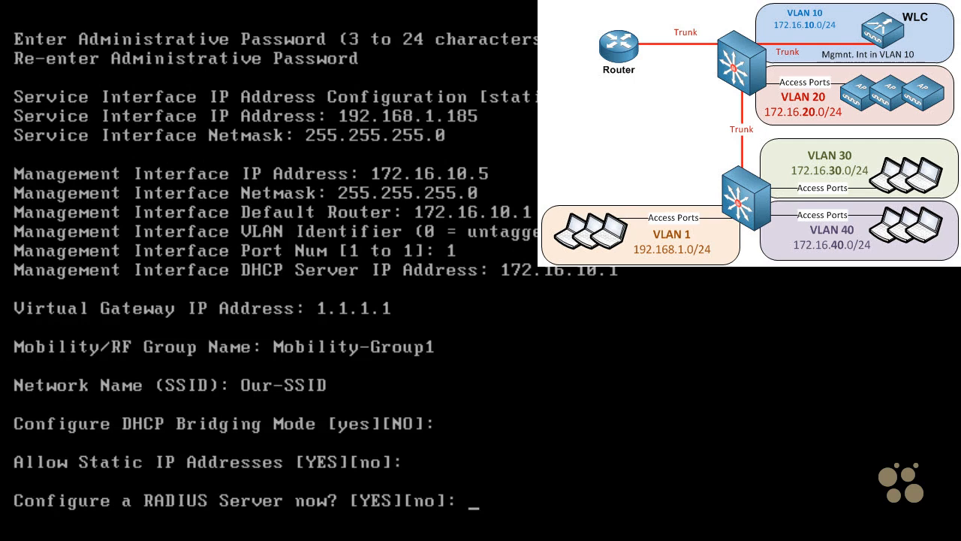
text(no)
key(Return)
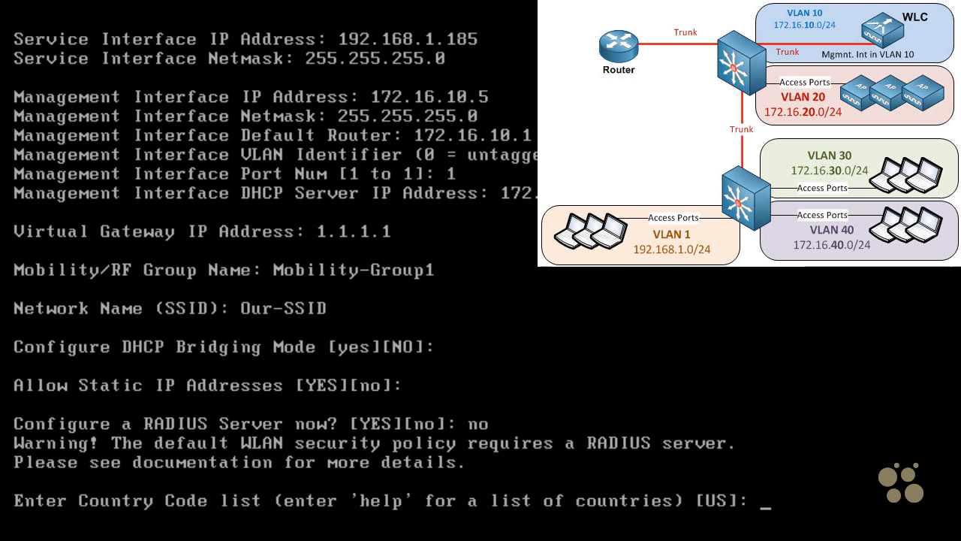
Accept the default country code US and enable the 802.11b, 802.11a and 802.11g networks and Auto-RF
key(Return)
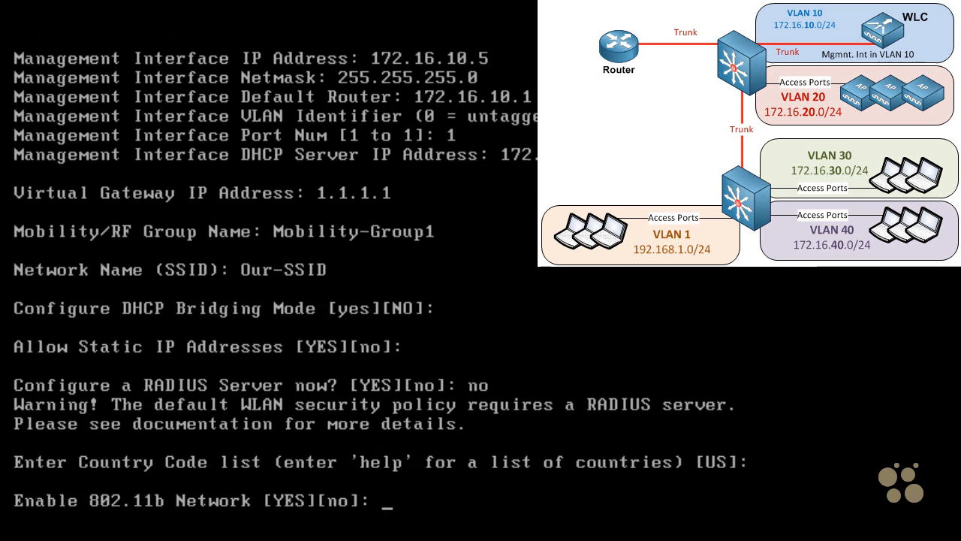
key(Return)
key(Return)
key(Return)
key(Return)
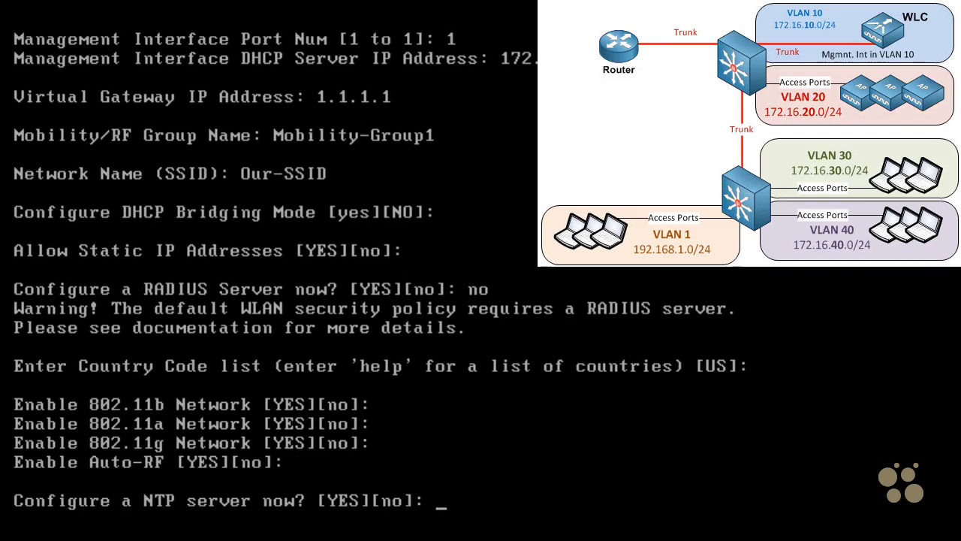
Configure the NTP server at 172.16.10.1 with a 3600-second polling interval, and confirm saving the configuration and resetting the system
key(Return)
text(172.16.10.1)
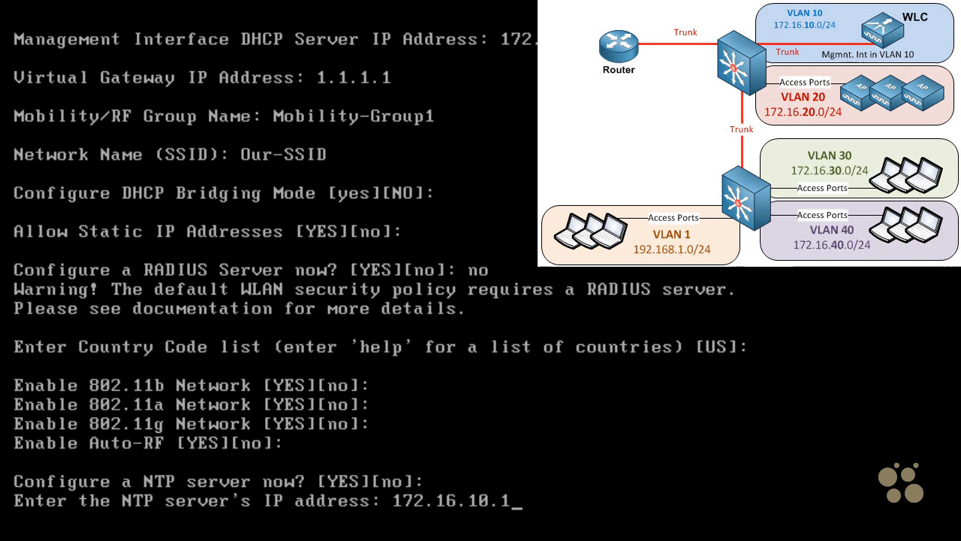
key(Return)
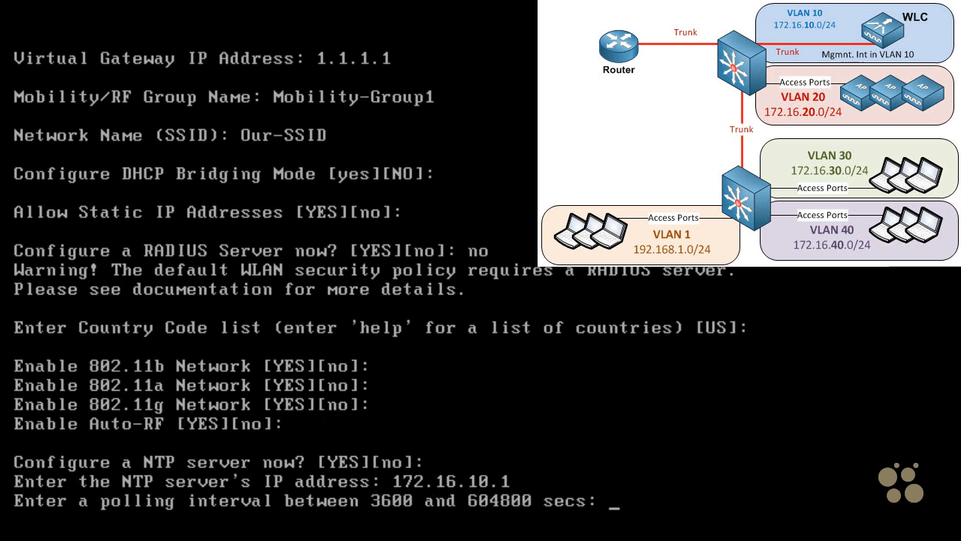
text(3600)
key(Return)
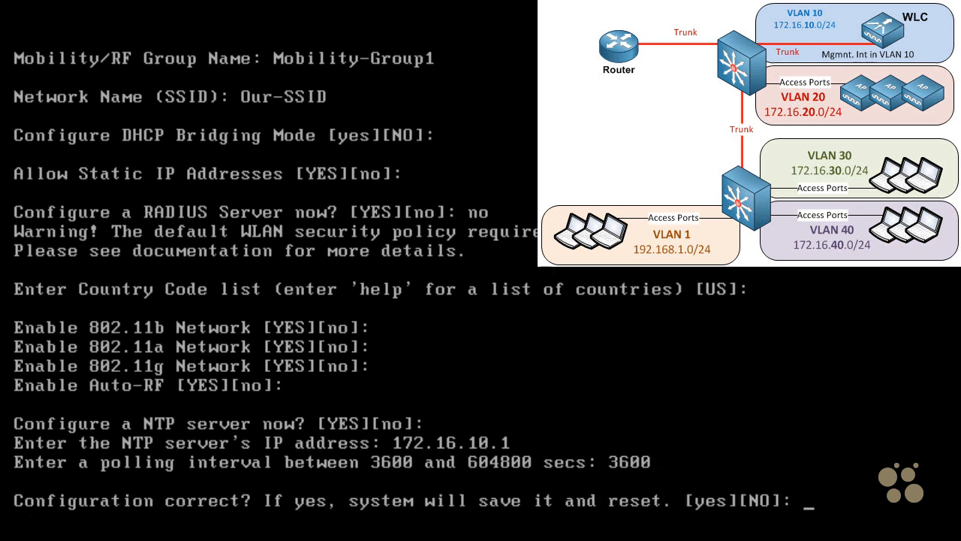
text(yes)
key(Return)
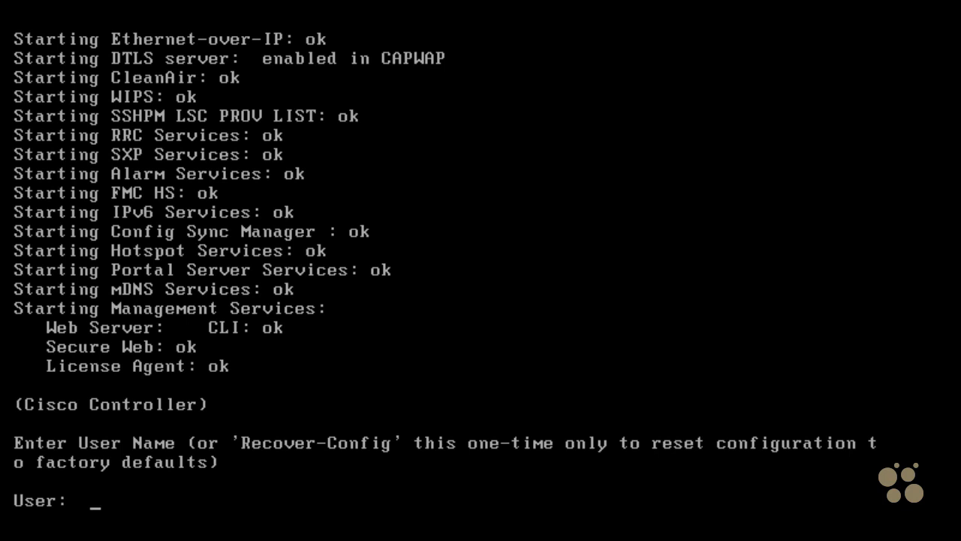
Log in to the controller console as admin with the account password
text(admin)
key(Return)
text(******)
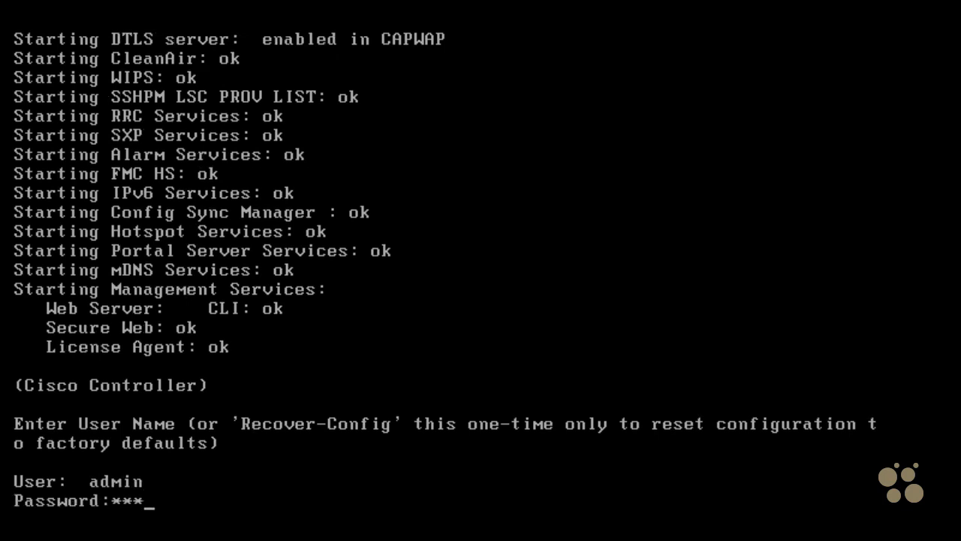
text(*)
key(Return)
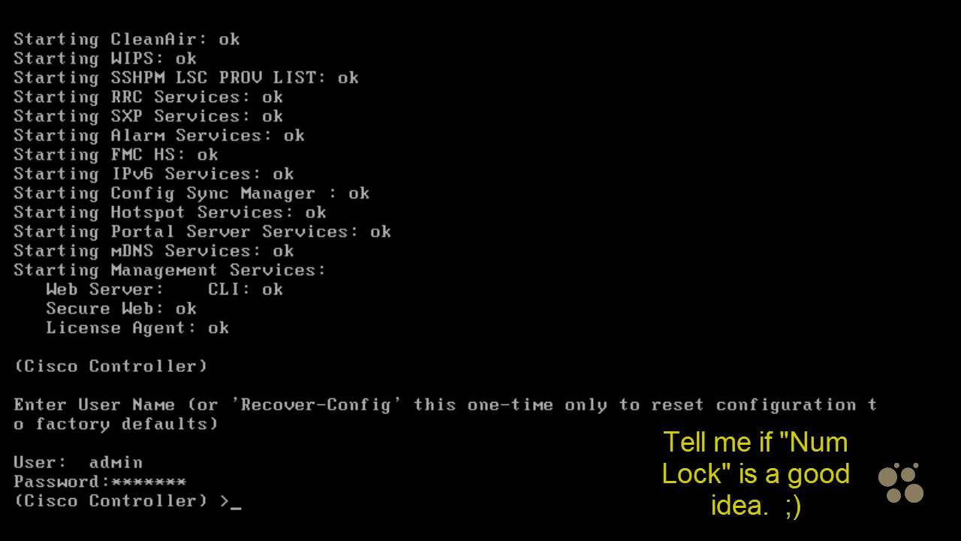
key(Return)
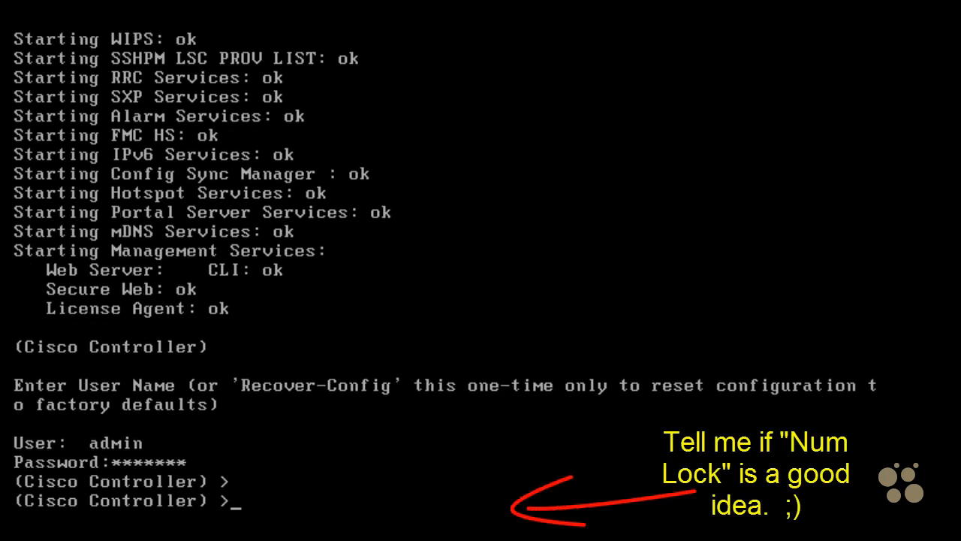
text(ping )
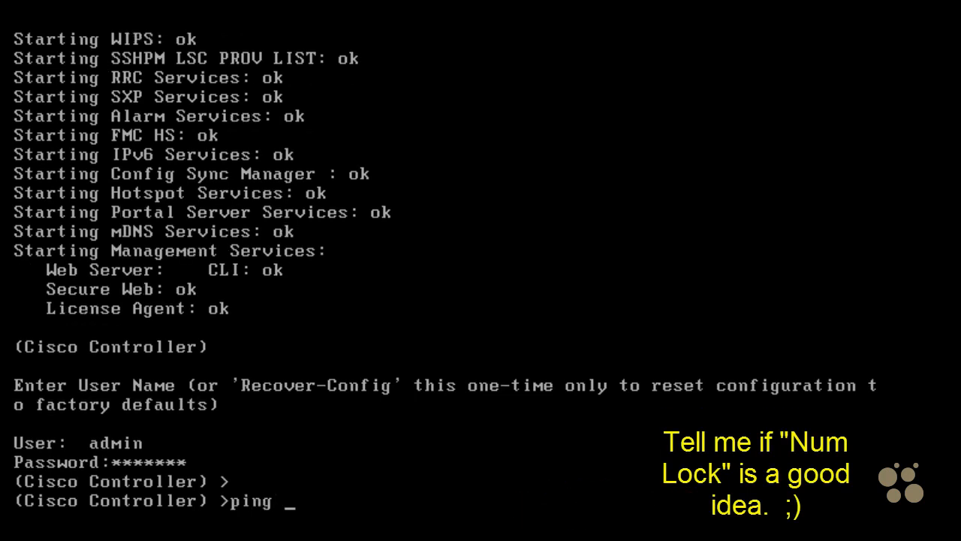
text(4~1~3~4~)
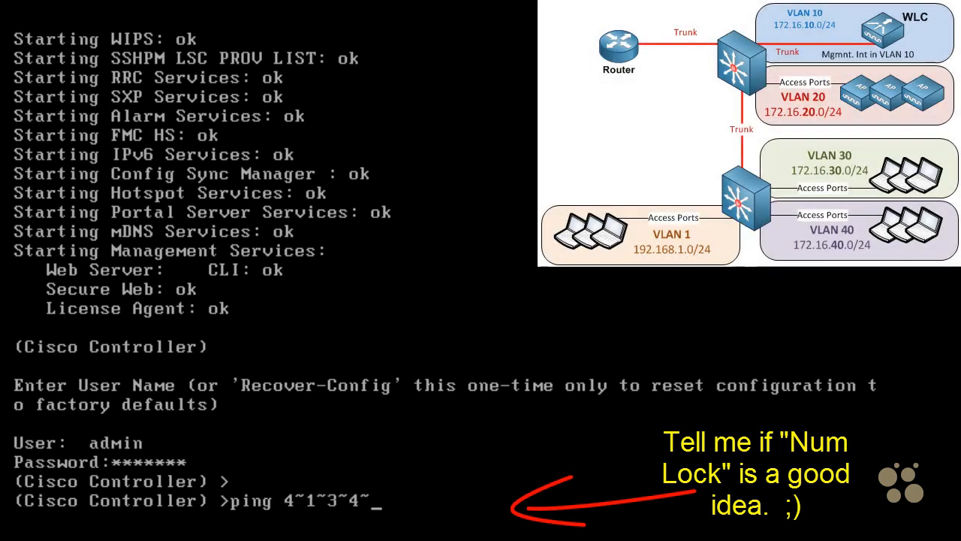
text(3~4~2~3~4~)
key(Return)
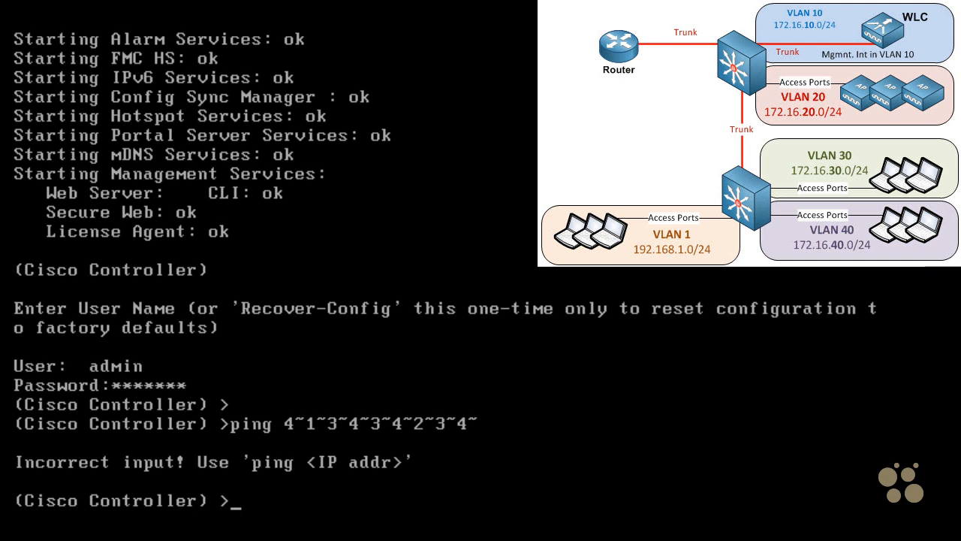
Ping the default router 172.16.10.1 from the controller console
text(ping 172.16.10.)
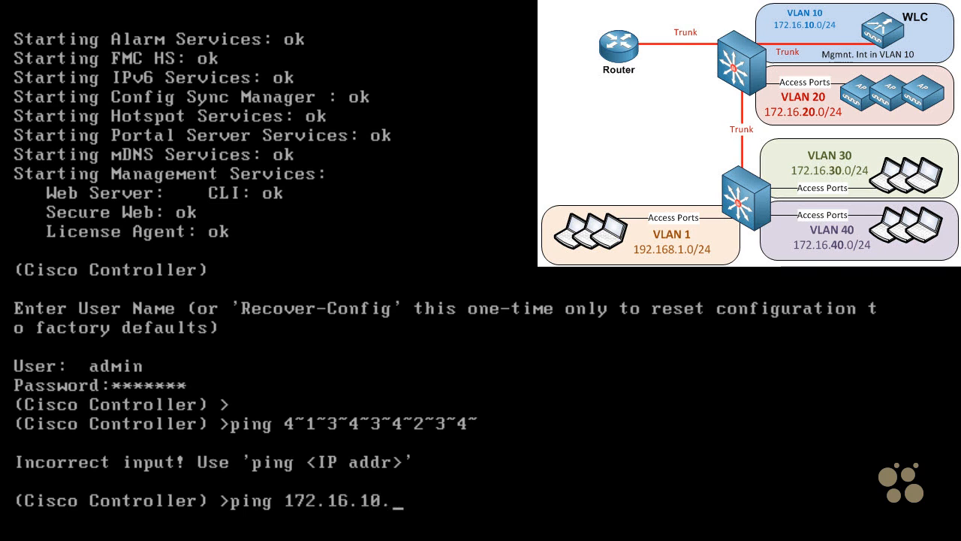
text(1)
key(Return)
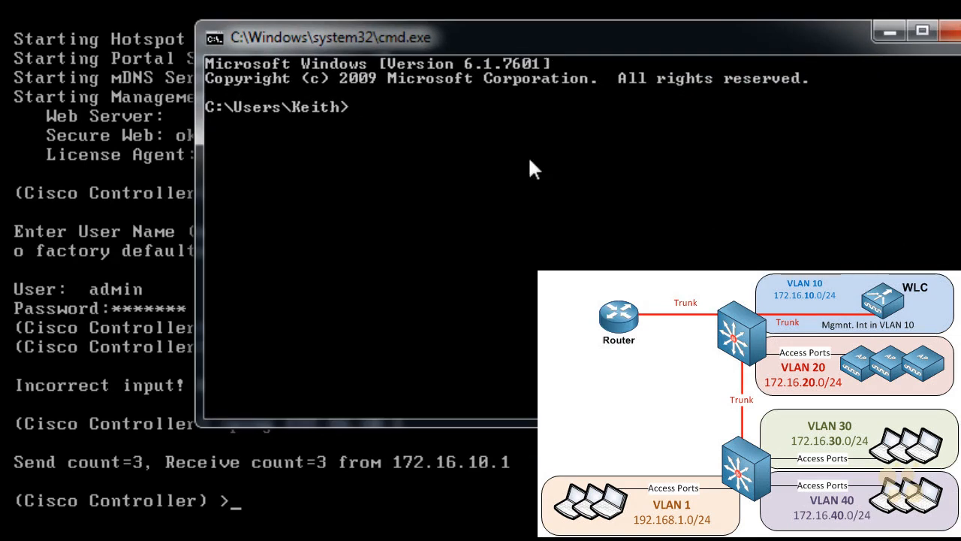
In the Windows Command Prompt, run ipconfig to check the PC's IPv4 address
text(ipconfig)
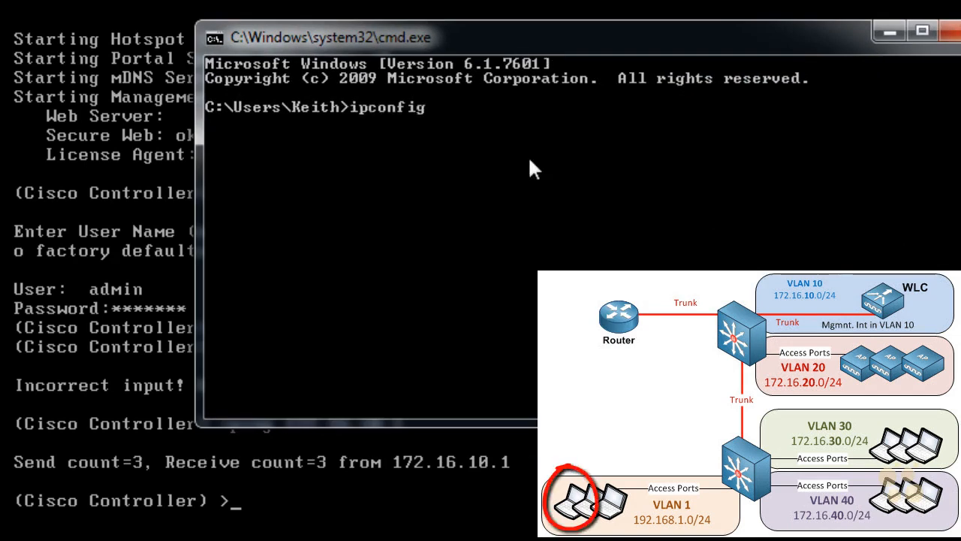
key(Return)
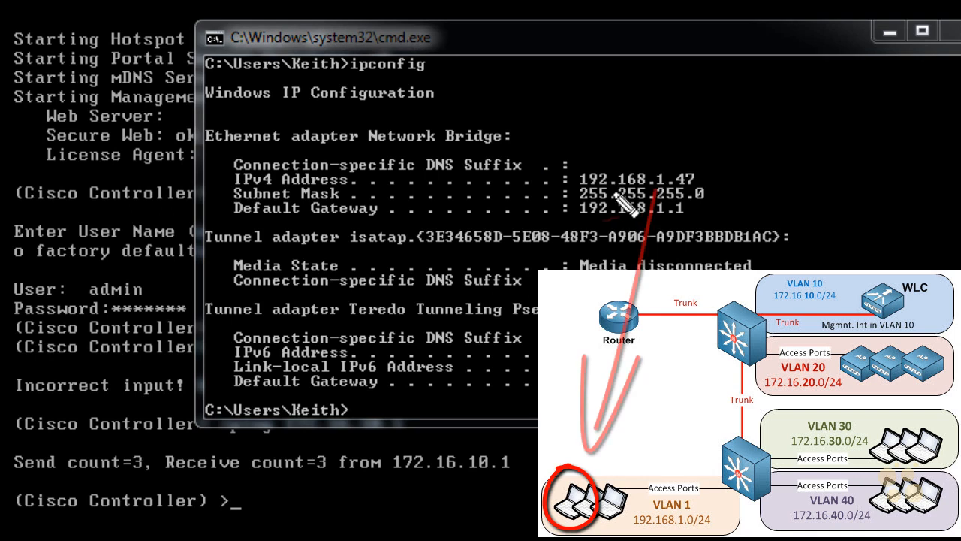
mouse_move(585, 191)
mouse_down()
mouse_move(659, 192)
mouse_move(674, 159)
mouse_move(576, 198)
mouse_up()
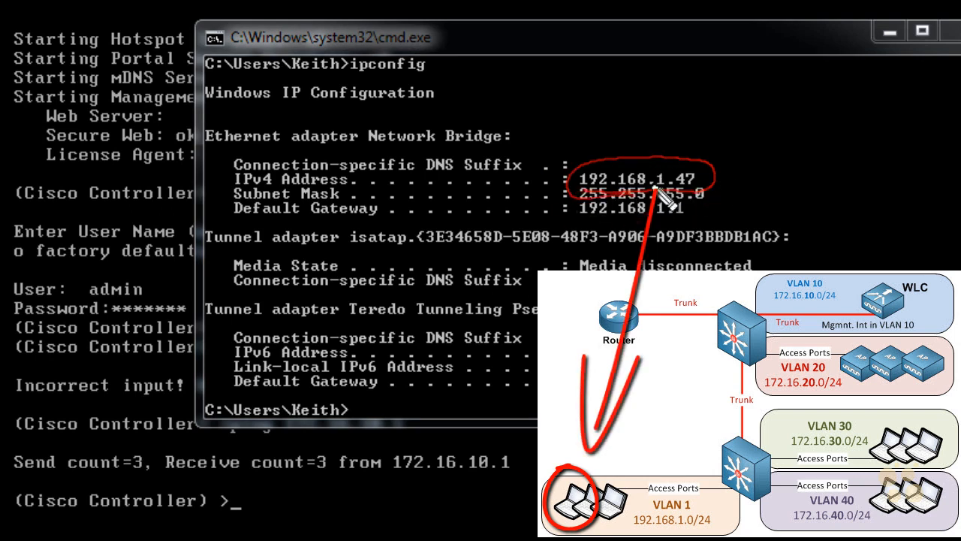
key(Escape)
click(805, 214)
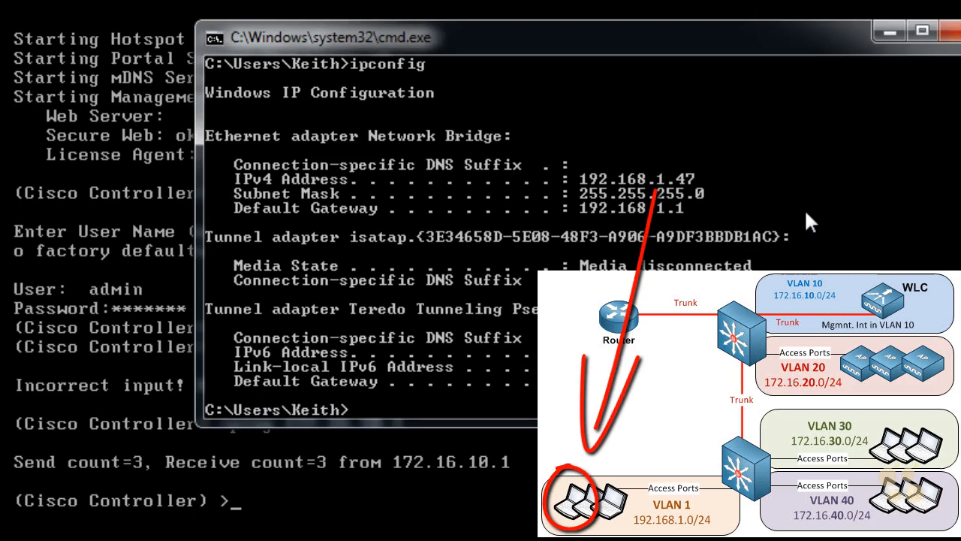
Ping the controller's service interface at 192.168.1.185 from the PC
text(ping )
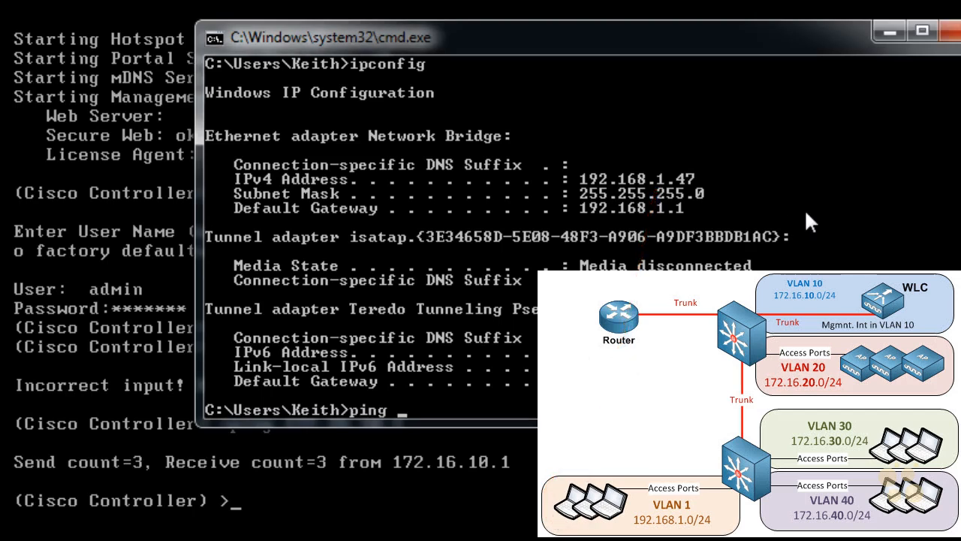
text(192.168.)
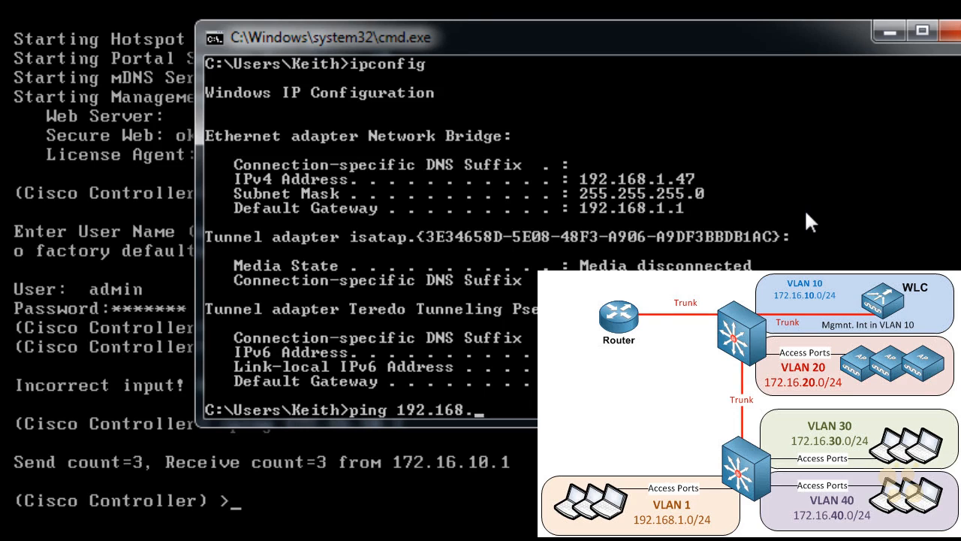
text(1.185)
key(Return)
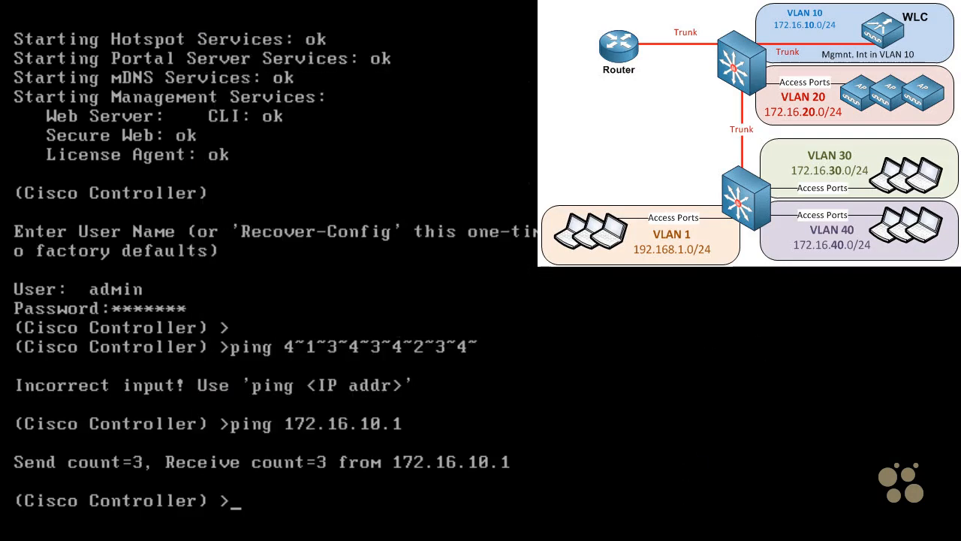
Look up the available show commands in the controller console and run show interface summary to list the local interfaces
text(show ip?show)
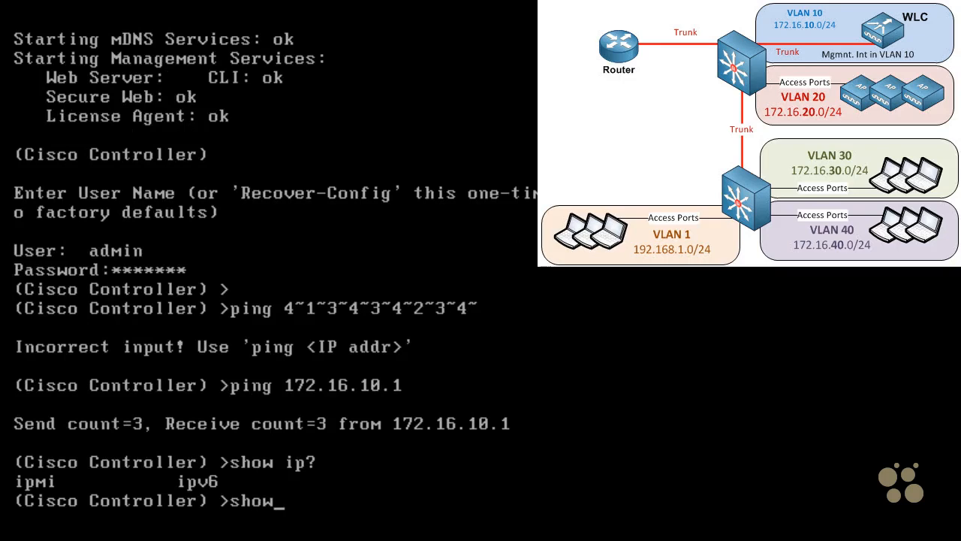
text( interface ?)
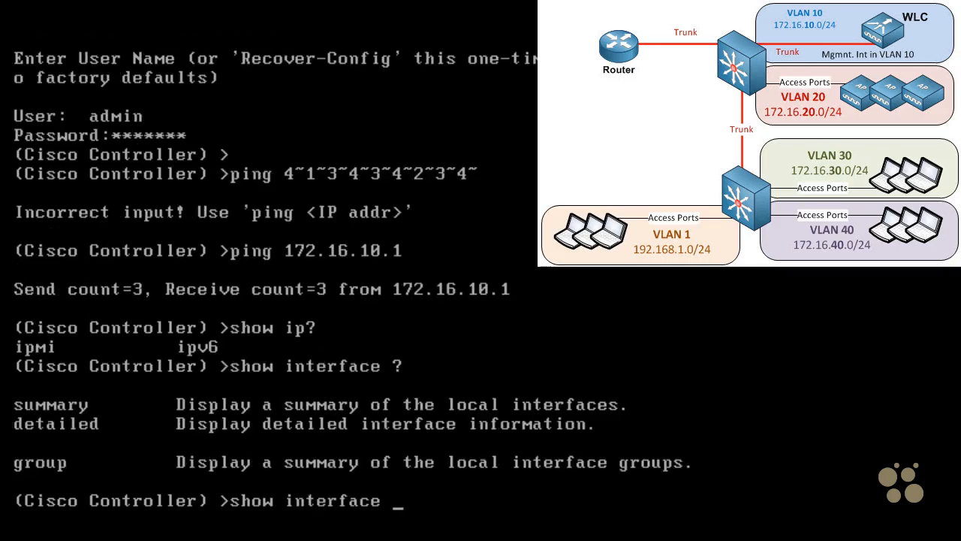
text(summary)
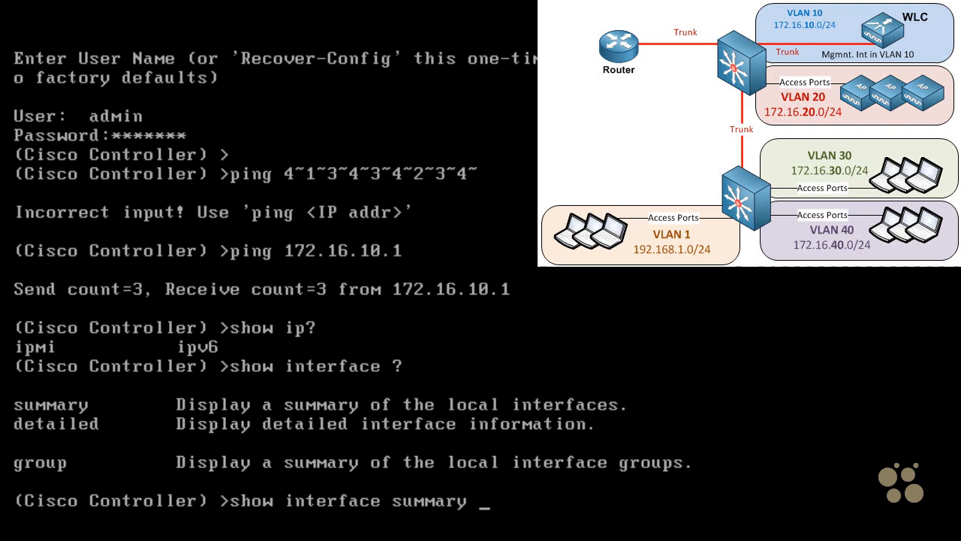
key(Return)
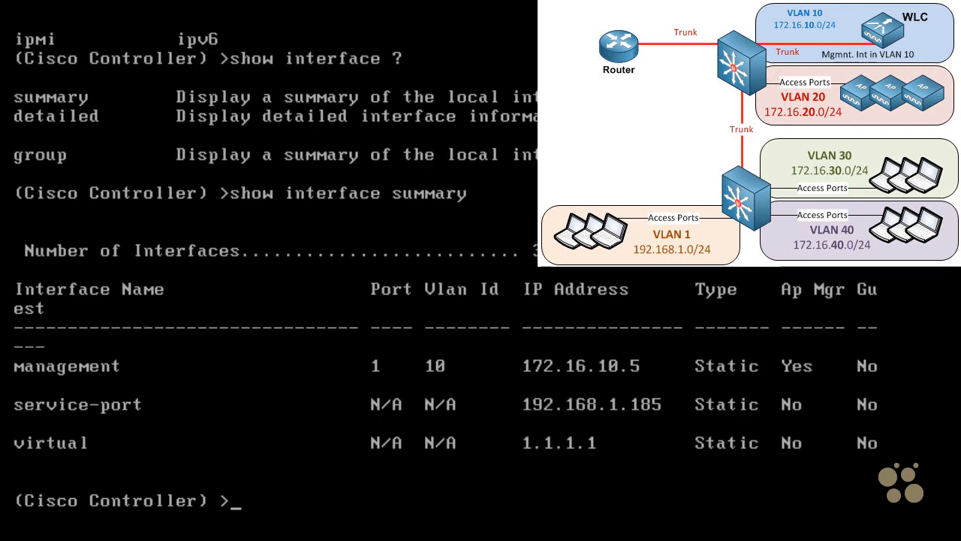
mouse_move(542, 386)
mouse_down()
mouse_move(623, 359)
mouse_move(594, 385)
mouse_up()
drag(663, 316, 638, 347)
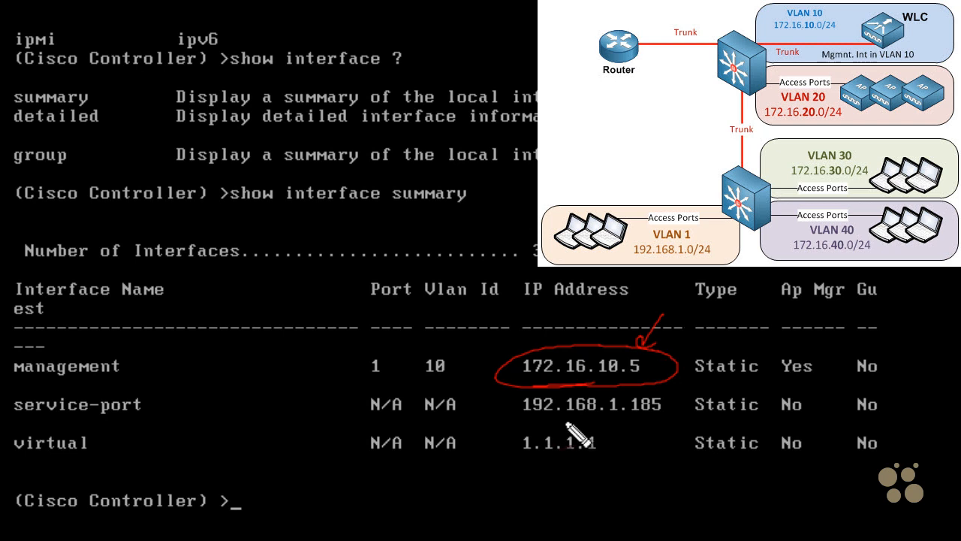
mouse_move(552, 424)
mouse_down()
mouse_move(619, 435)
mouse_move(624, 392)
mouse_move(579, 435)
mouse_up()
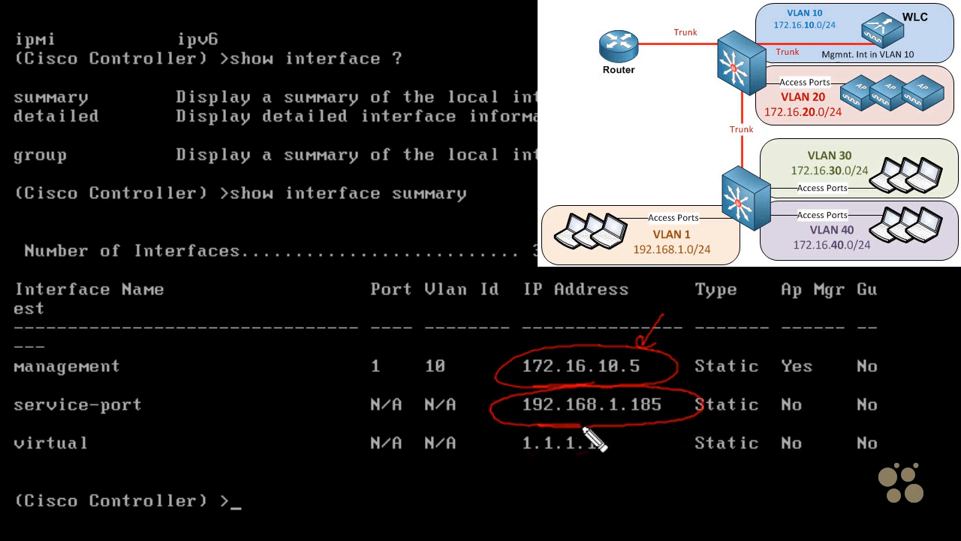
key(Escape)
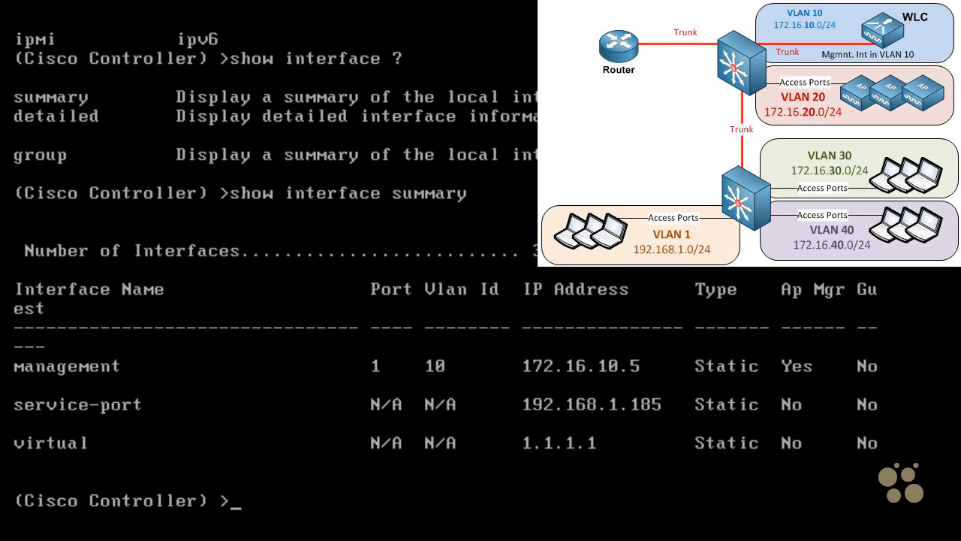
mouse_move(550, 424)
mouse_down()
mouse_move(601, 426)
mouse_move(520, 399)
mouse_move(597, 425)
mouse_up()
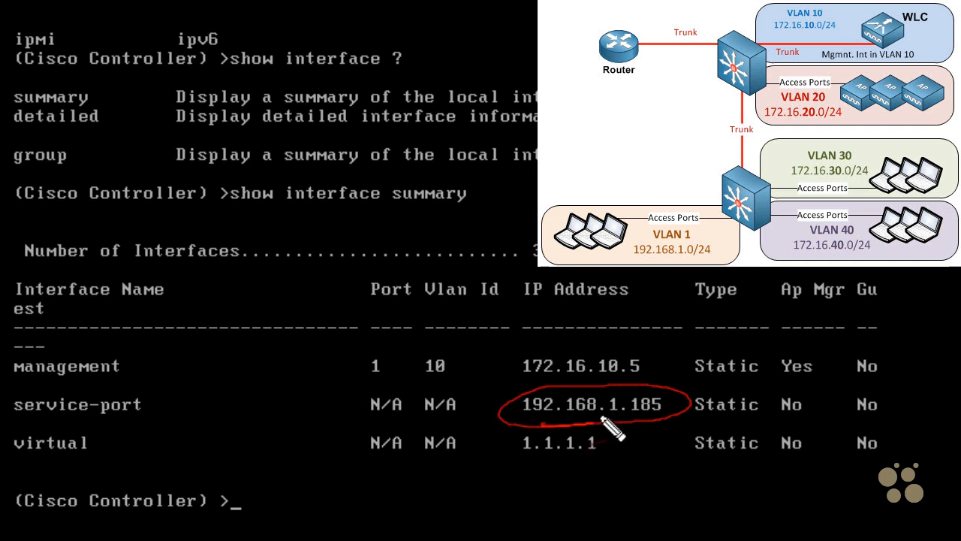
mouse_move(485, 485)
mouse_down()
mouse_move(505, 450)
mouse_move(496, 481)
mouse_up()
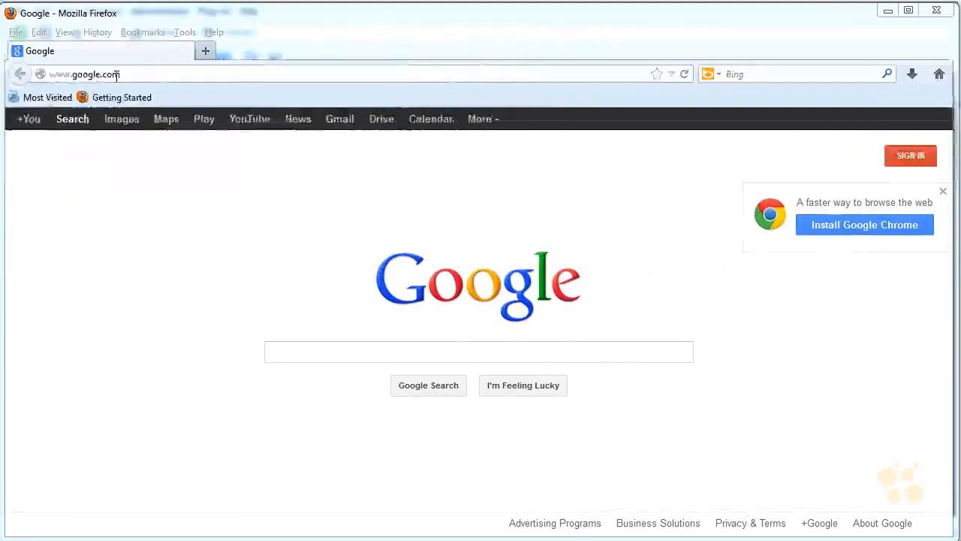
click(118, 74)
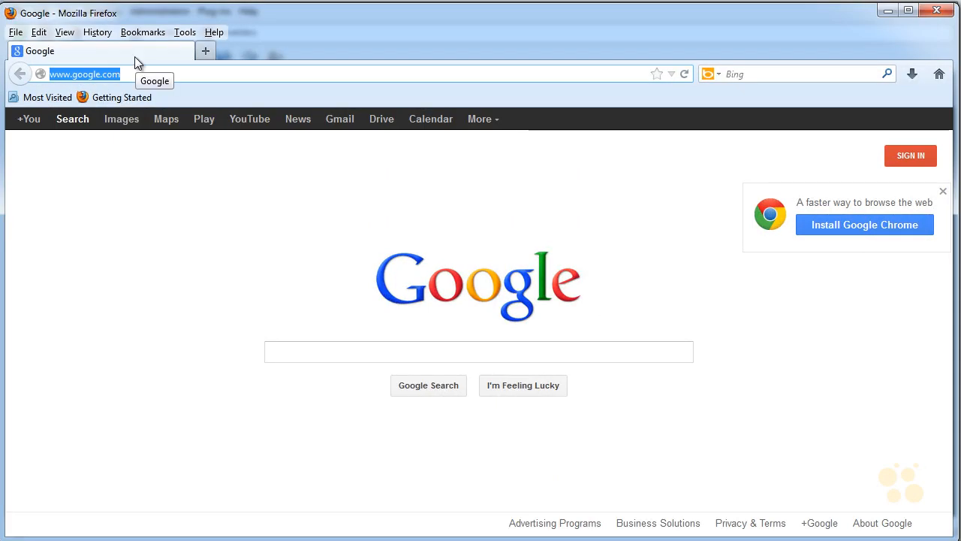
text(https)
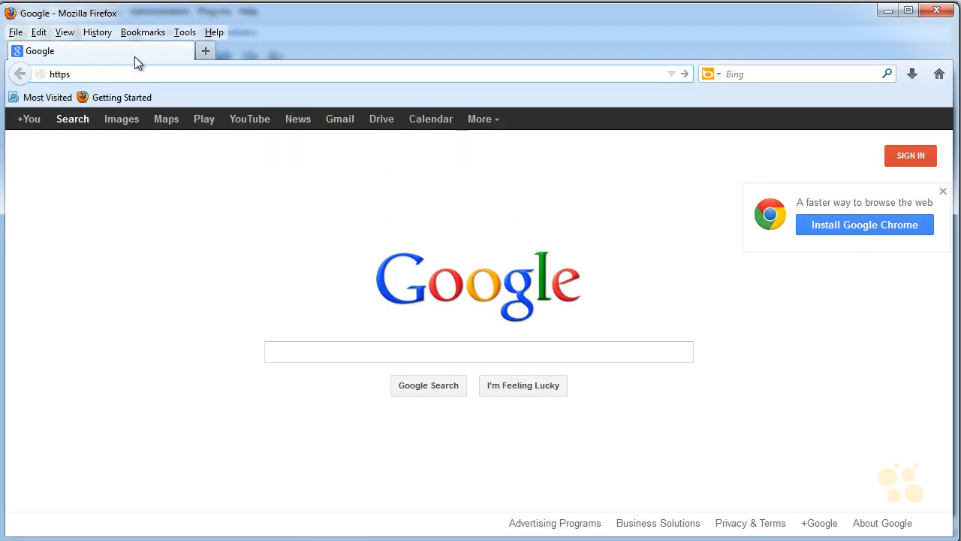
text(:)
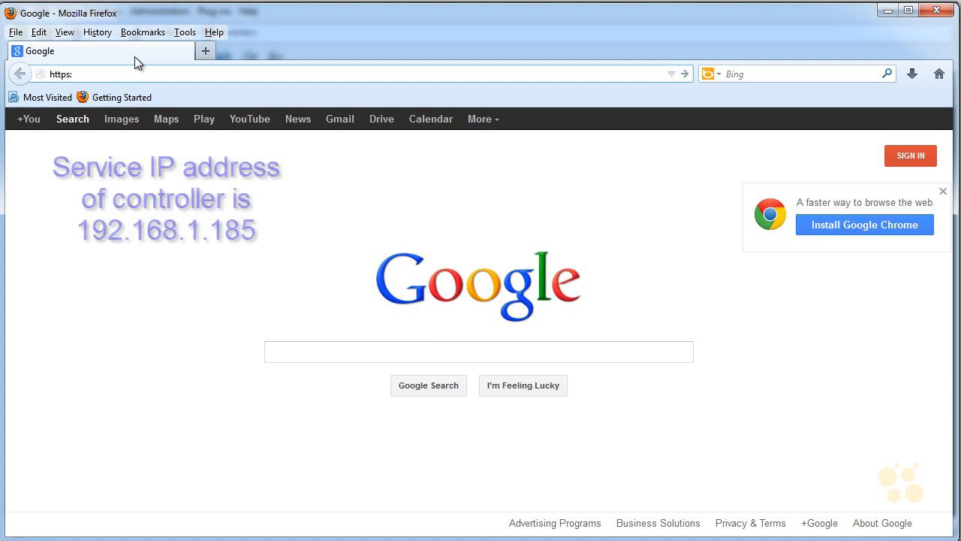
text(//)
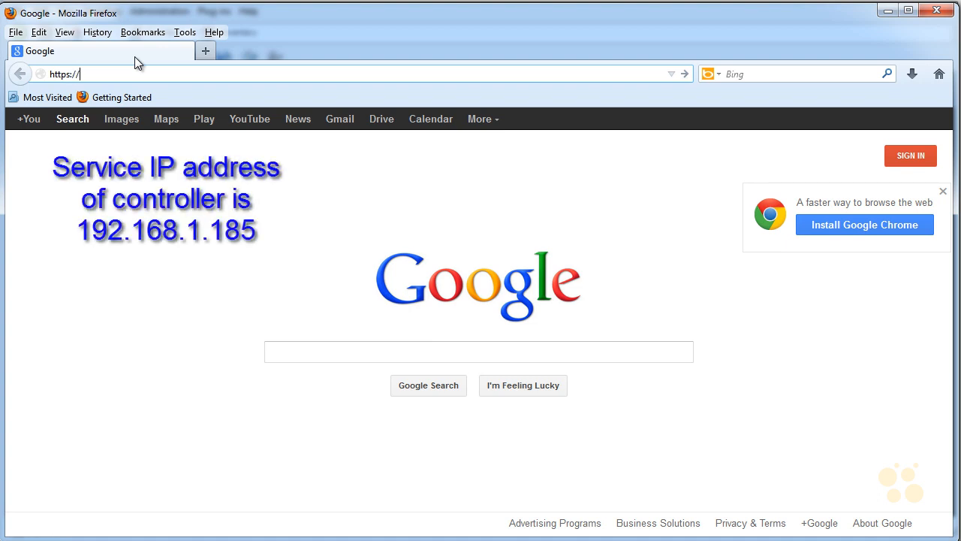
text(192.168.1.185)
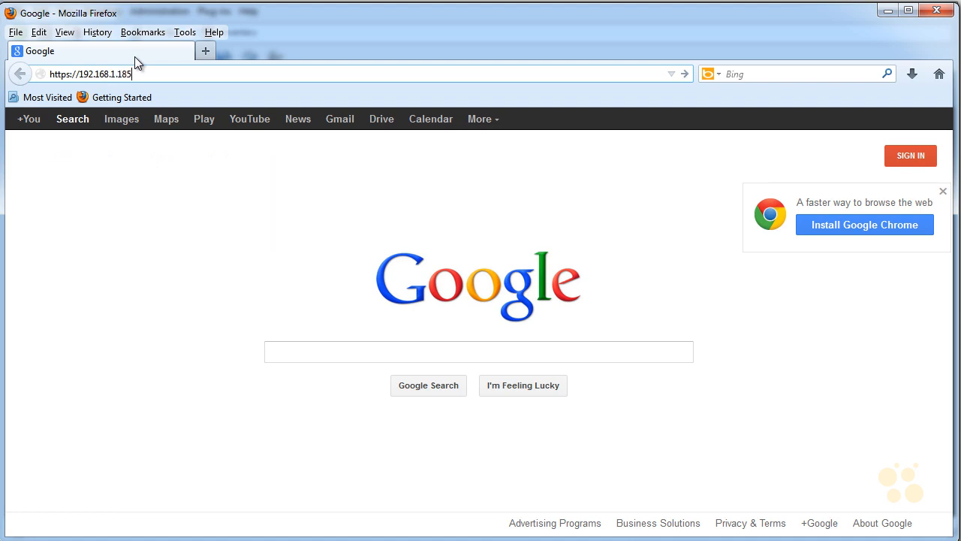
key(Return)
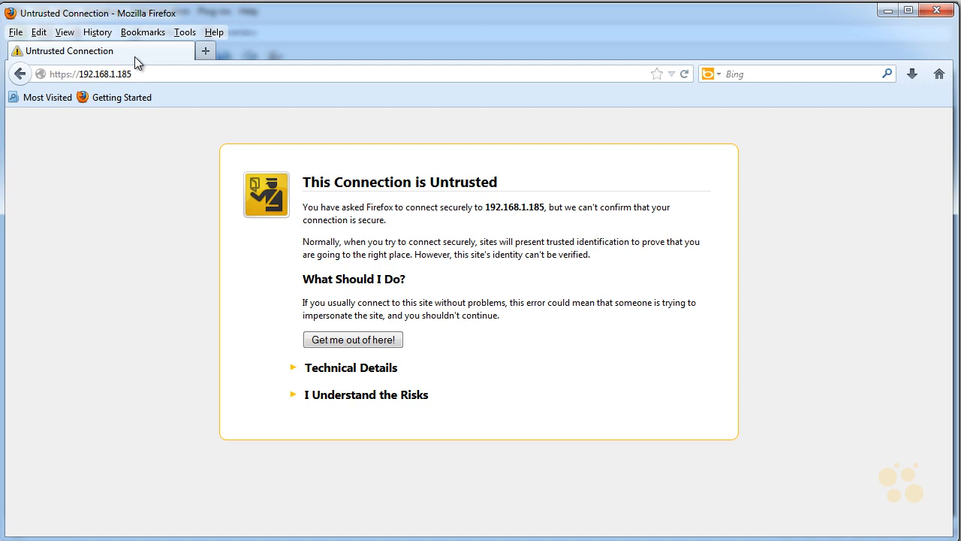
click(343, 398)
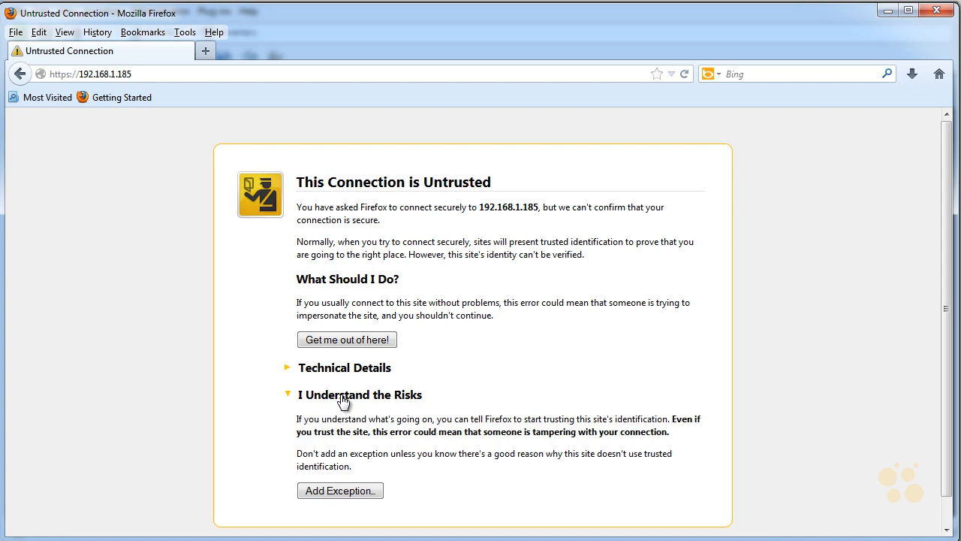
click(353, 492)
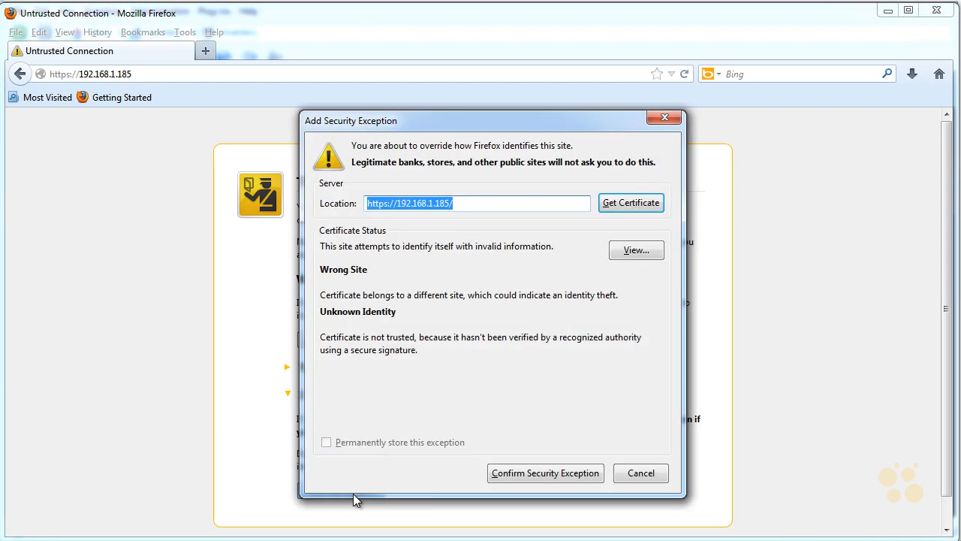
click(531, 472)
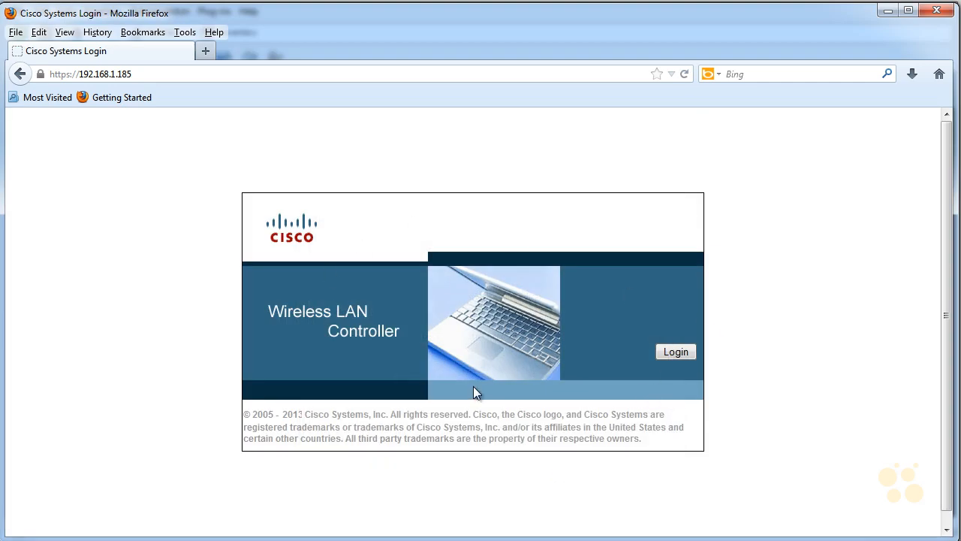
Log in to the Wireless LAN Controller web interface as admin with the account password
click(673, 356)
text(admin)
key(Tab)
text(*******)
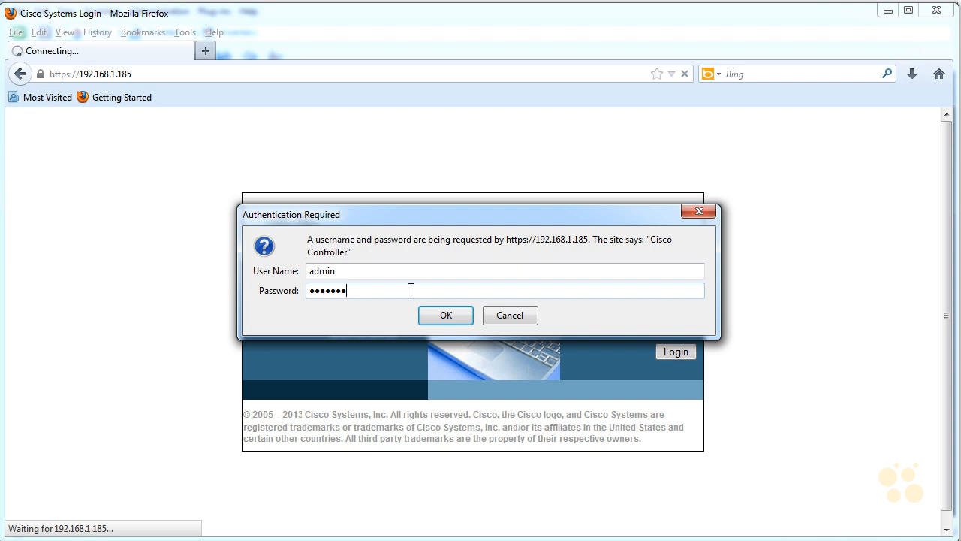
click(442, 317)
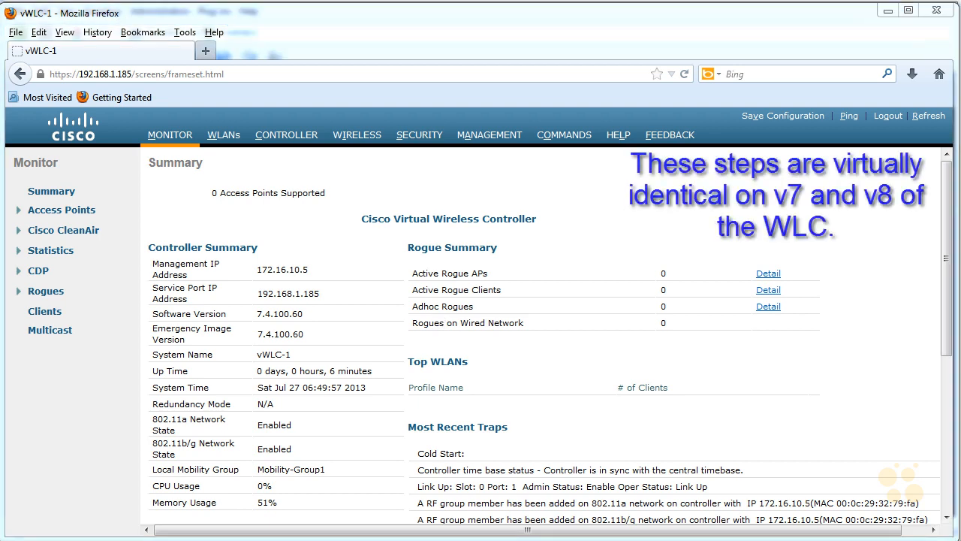
In the software activation licenses, set the base-ap-count evaluation license's priority to Low and accept its End User License Agreement
mouse_move(298, 216)
mouse_down()
mouse_move(195, 204)
mouse_move(293, 216)
mouse_up()
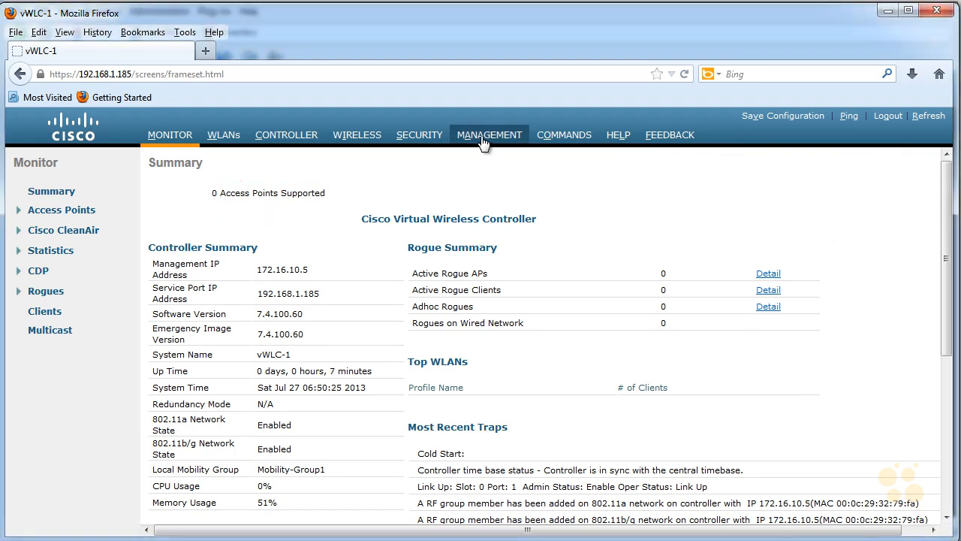
click(483, 143)
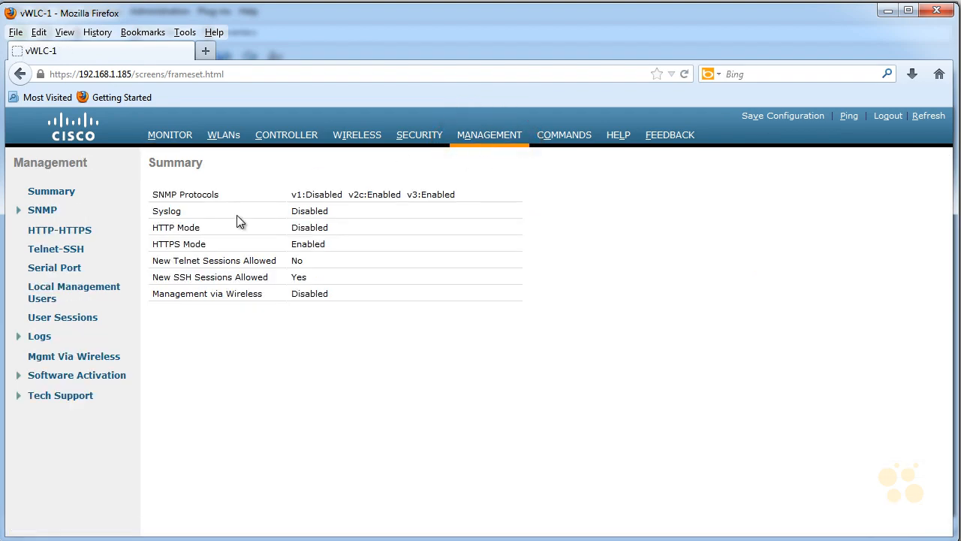
click(81, 376)
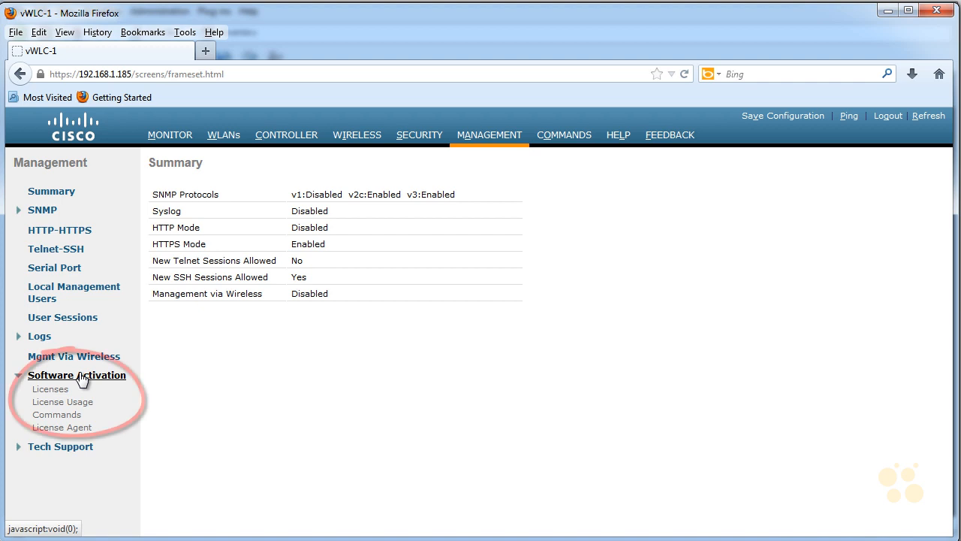
click(50, 390)
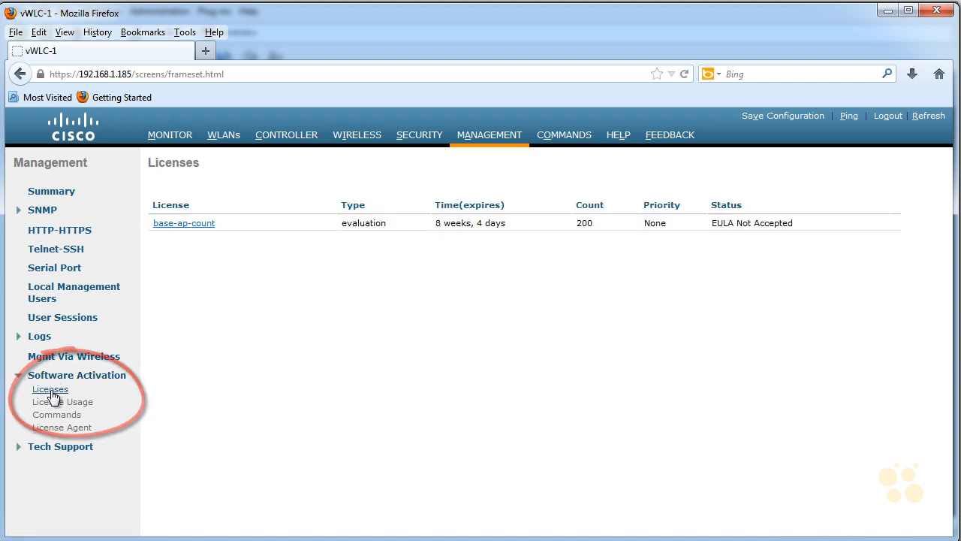
click(192, 224)
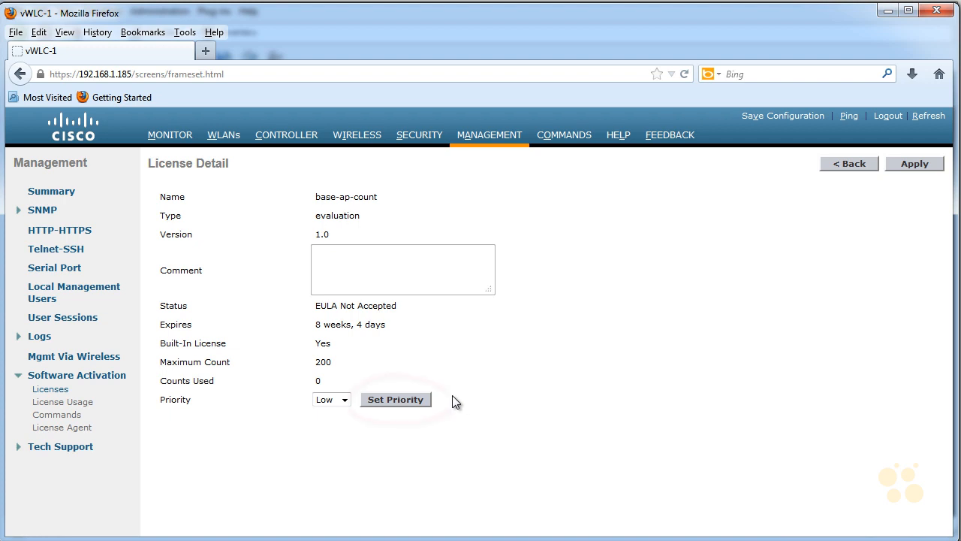
click(413, 401)
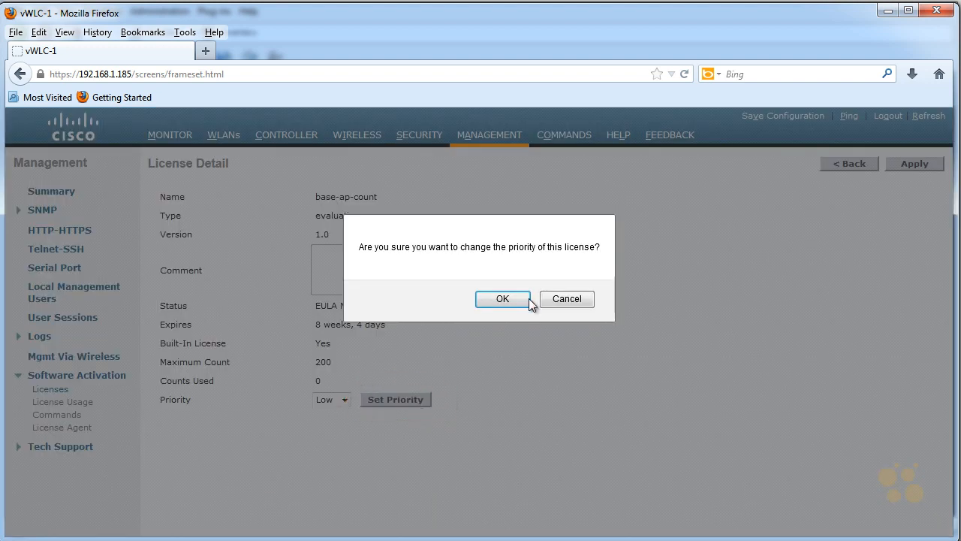
click(501, 299)
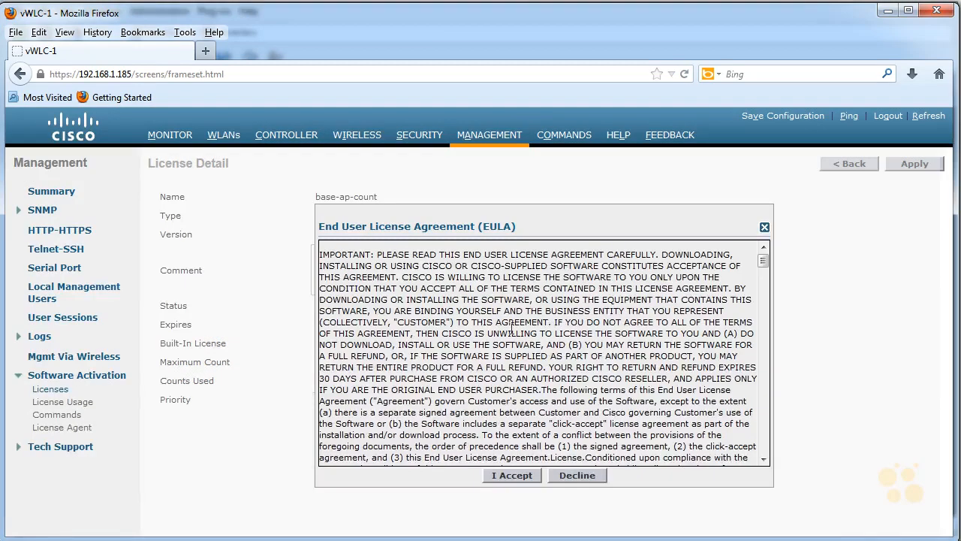
click(514, 475)
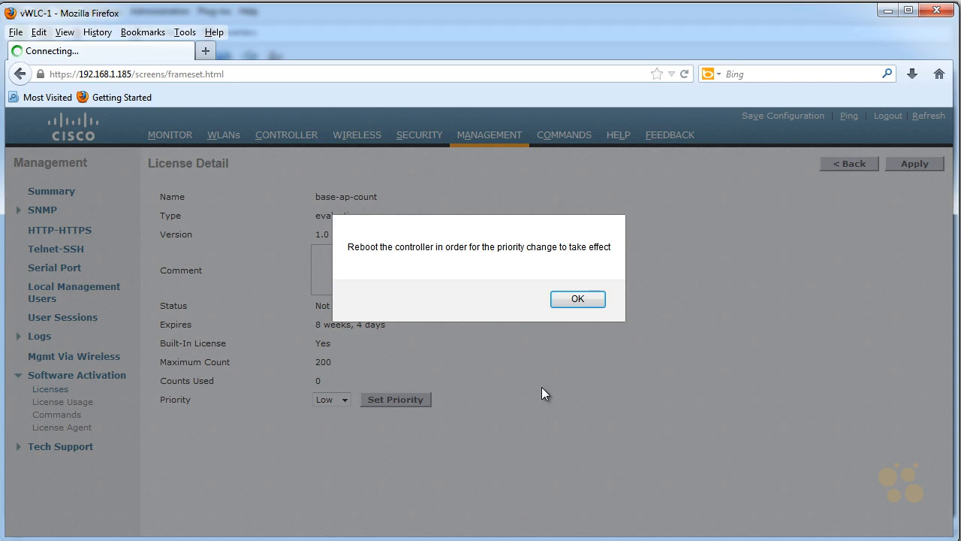
click(577, 299)
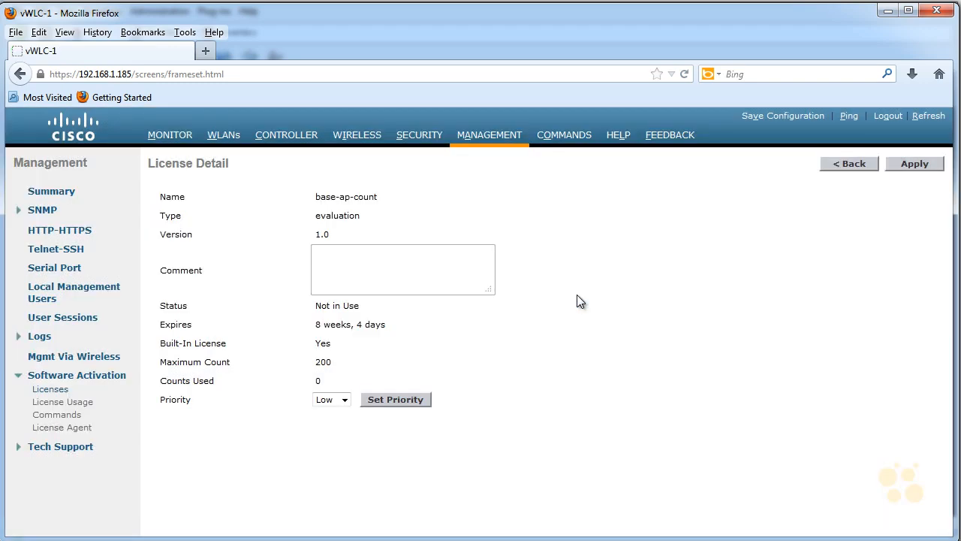
Reboot the controller from its web interface and confirm the reboot
click(575, 141)
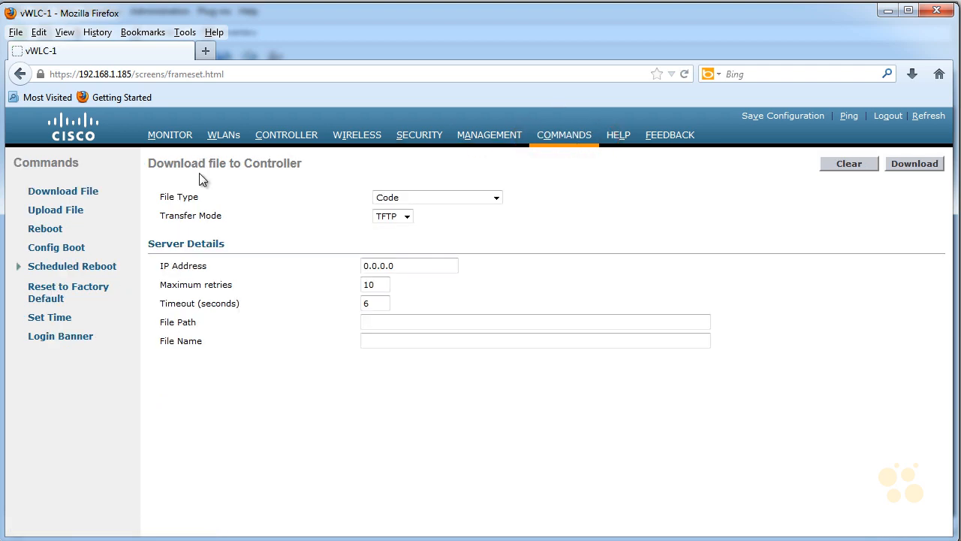
click(49, 234)
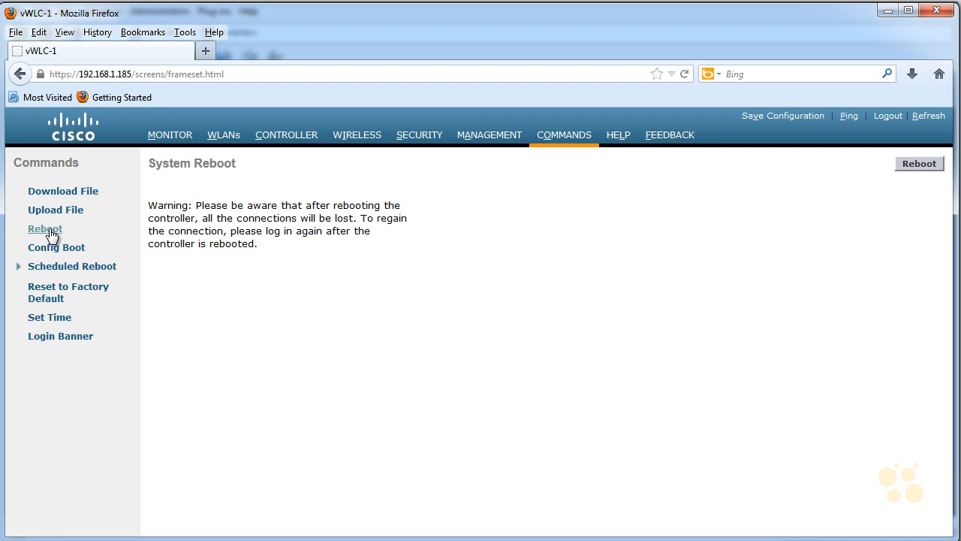
click(916, 163)
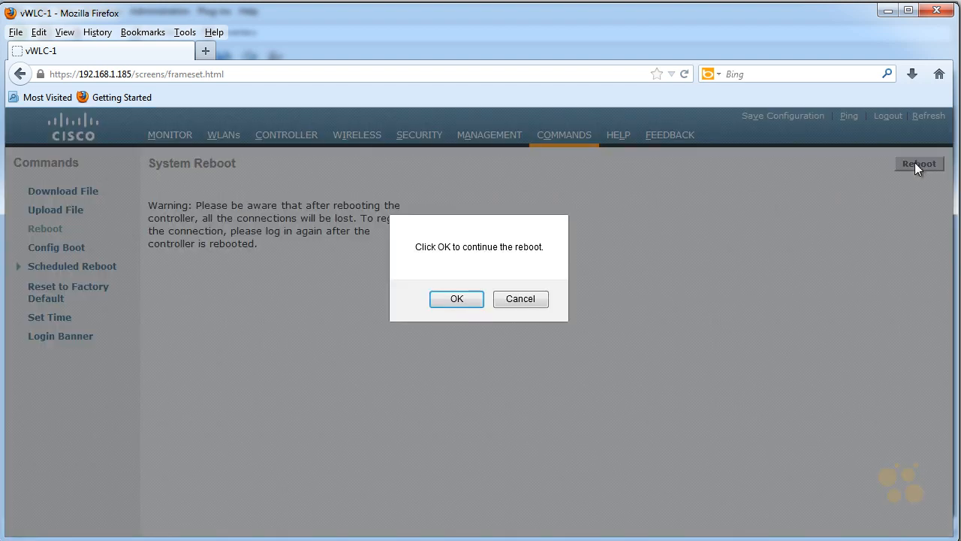
click(472, 298)
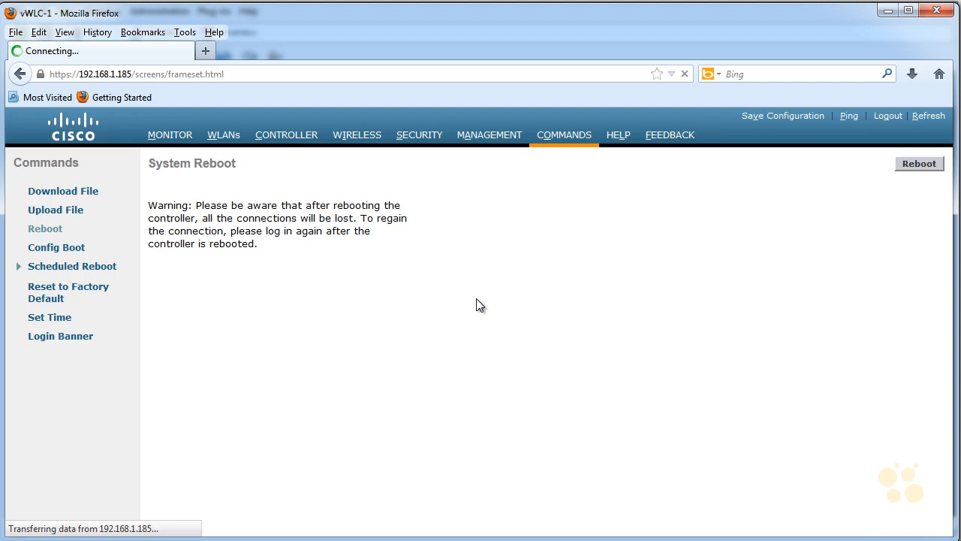
Switch to the vWLC-1 console in the vSphere Client and interrupt the boot to show the additional boot options
click(888, 11)
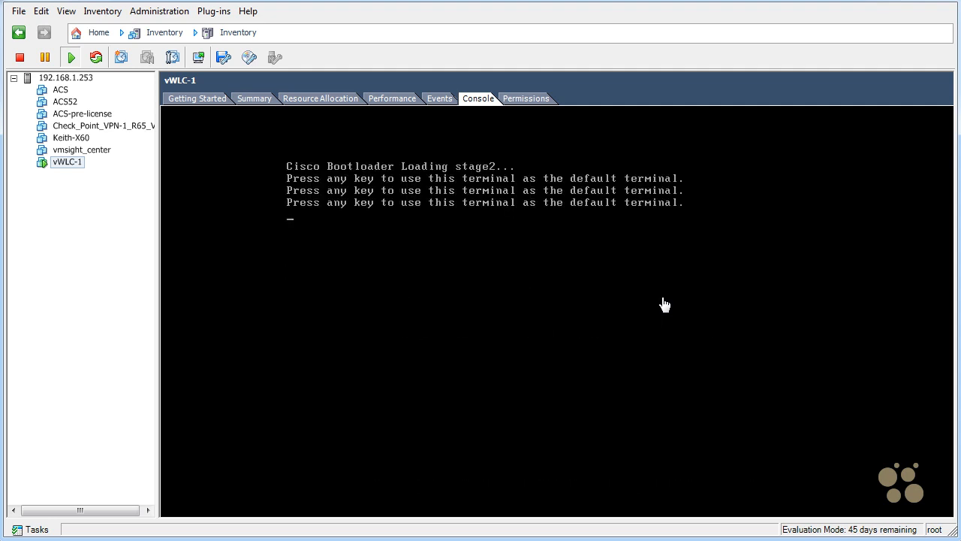
click(665, 304)
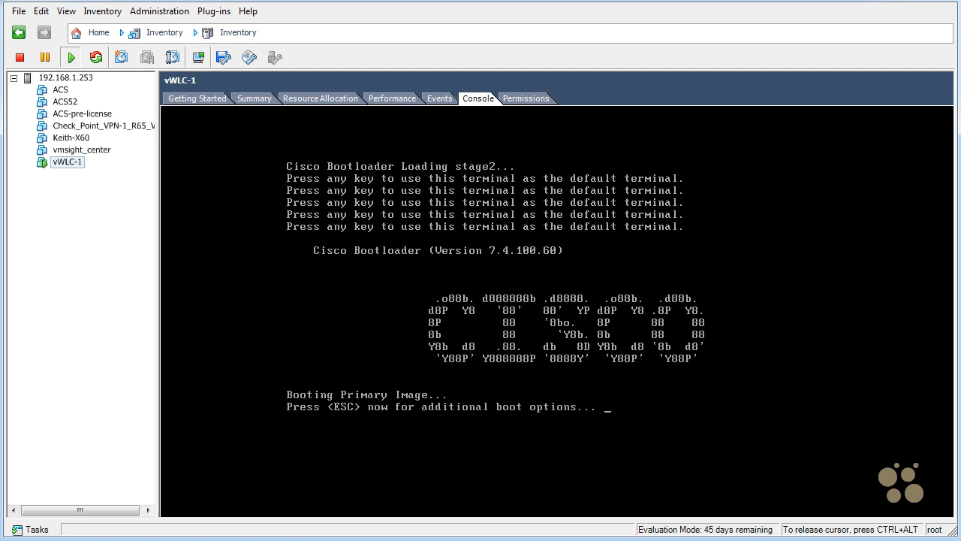
key(Escape)
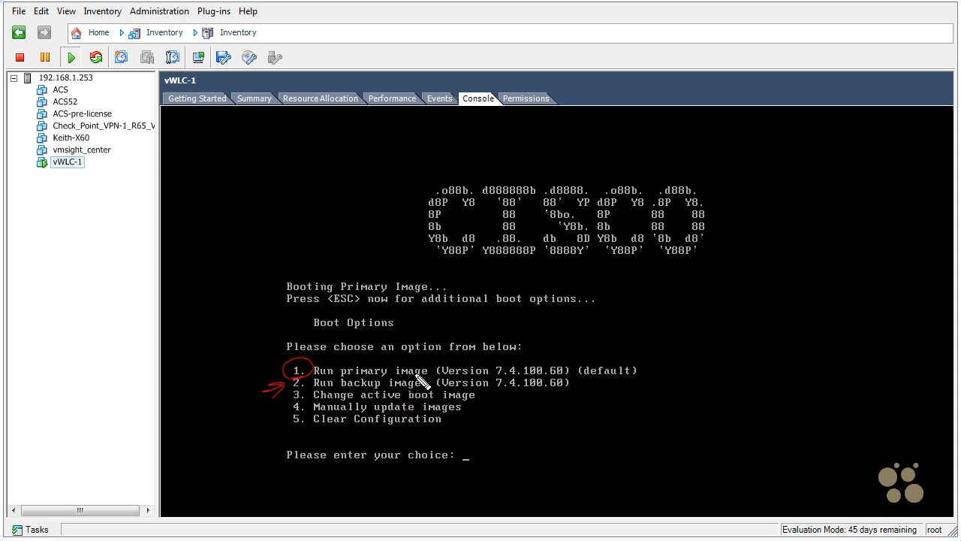
drag(315, 404, 490, 400)
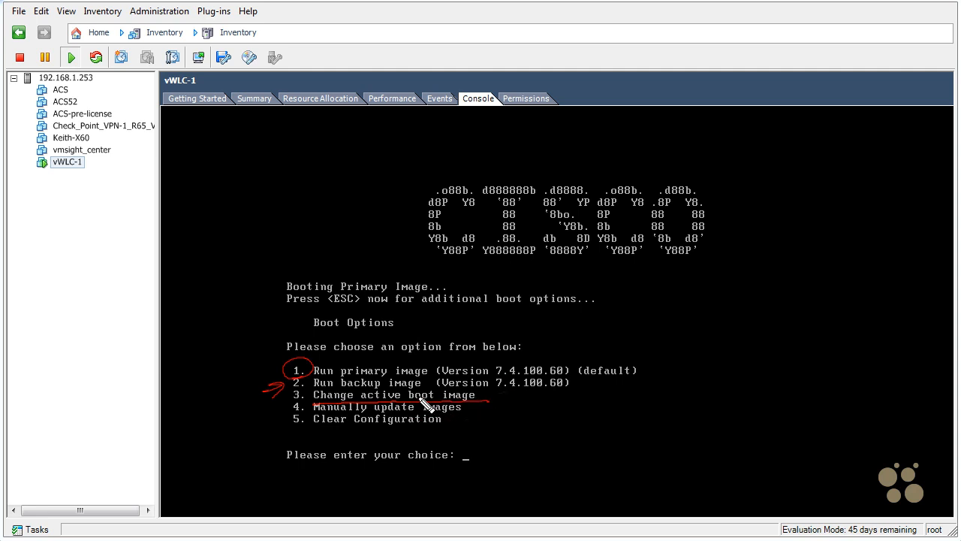
drag(362, 412, 459, 412)
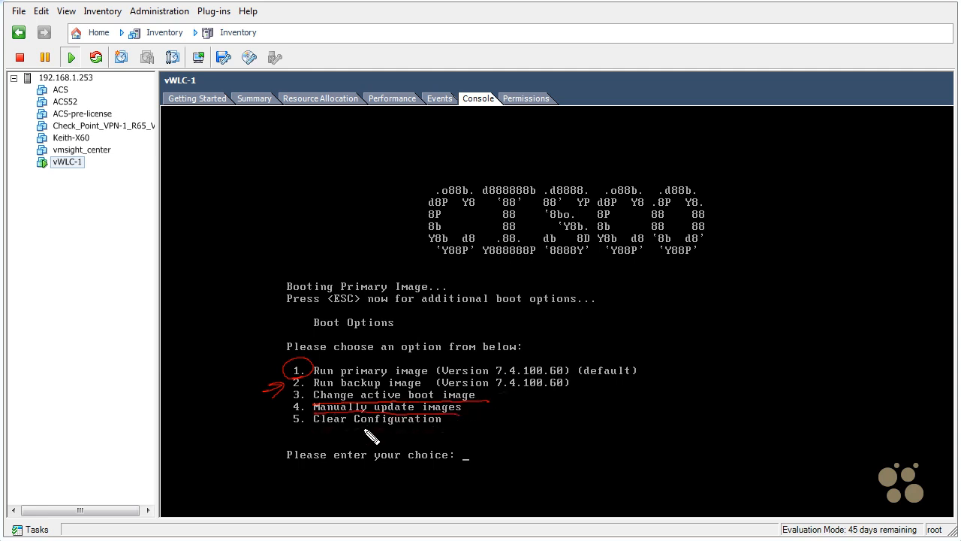
drag(315, 429, 450, 427)
mouse_move(304, 413)
mouse_down()
mouse_move(292, 419)
mouse_move(302, 425)
mouse_up()
key(Escape)
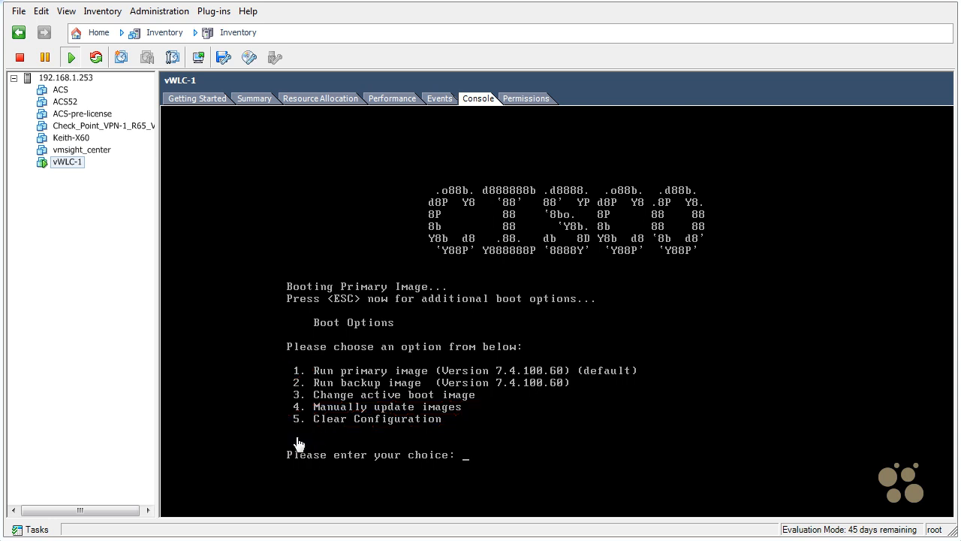
Choose boot option 1 in the controller console to run the primary image
click(846, 443)
text(1)
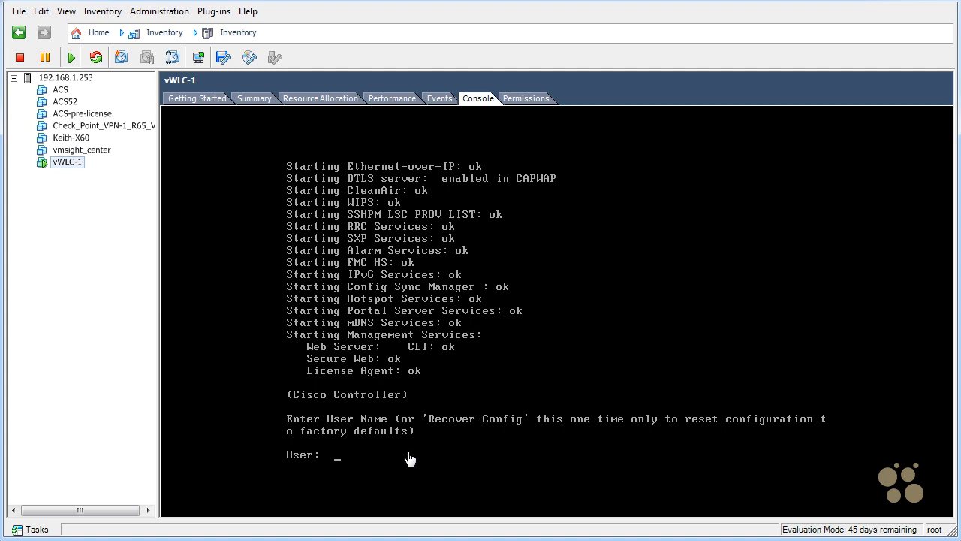
Return to the controller's web interface in Firefox and log in again as admin with the account password
click(338, 462)
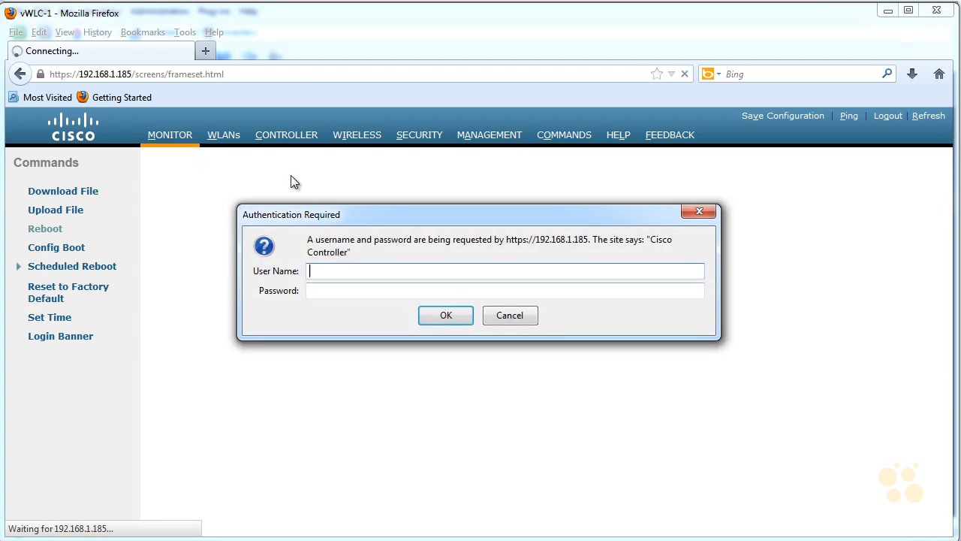
key(Tab)
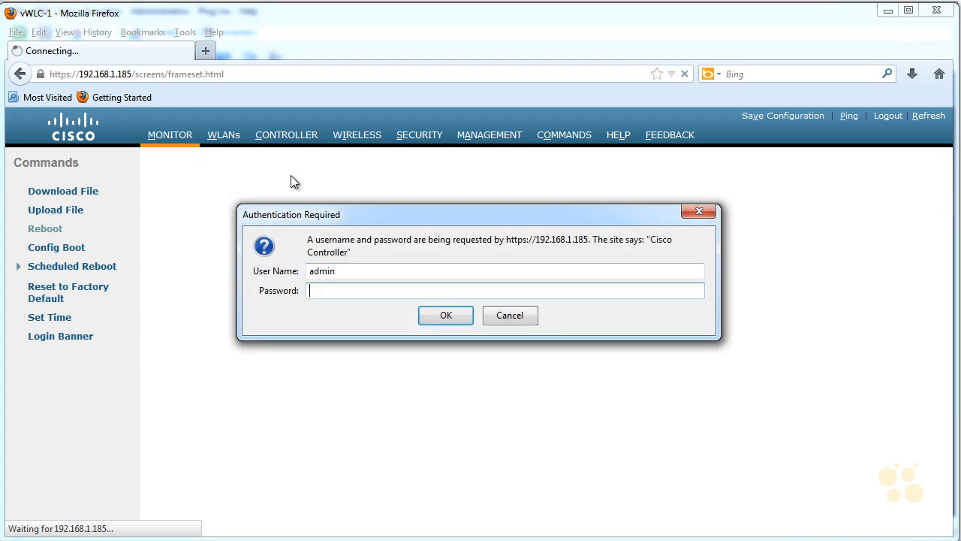
click(455, 316)
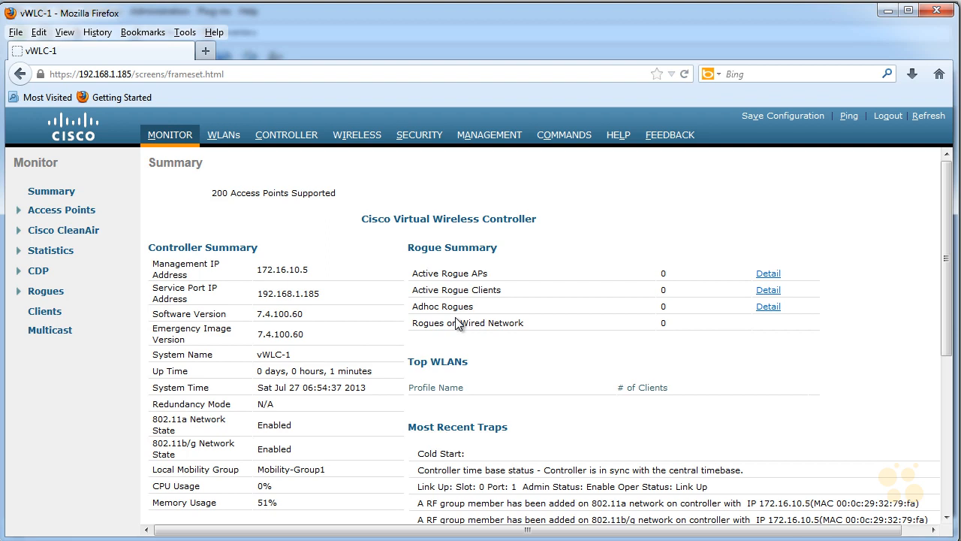
mouse_move(223, 207)
mouse_down()
mouse_move(197, 187)
mouse_move(276, 211)
mouse_up()
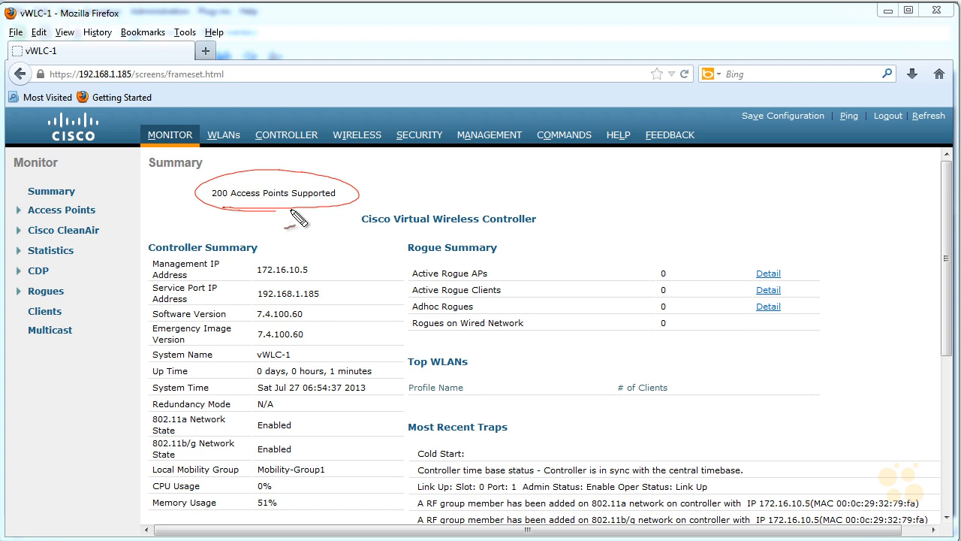
key(Escape)
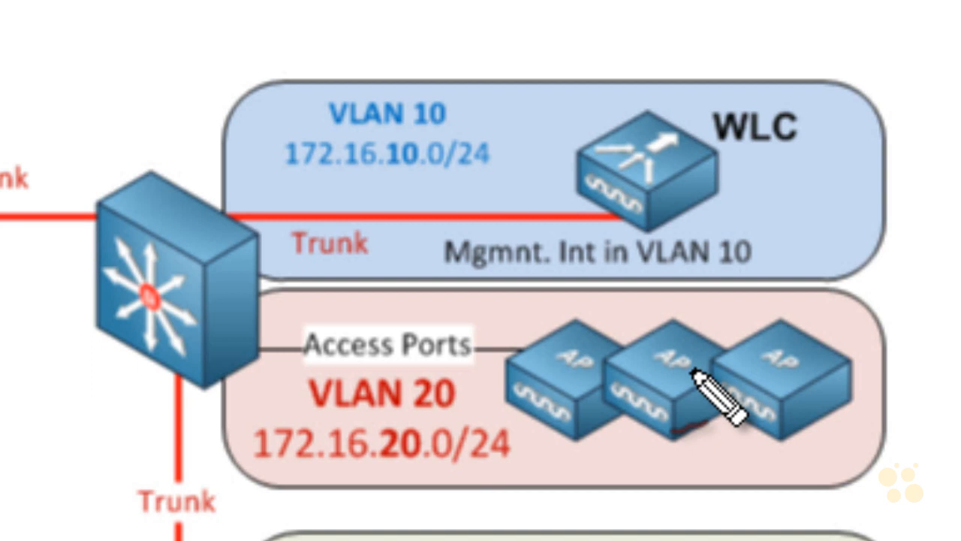
drag(651, 449, 655, 496)
mouse_move(686, 449)
mouse_down()
mouse_move(702, 485)
mouse_move(686, 498)
mouse_up()
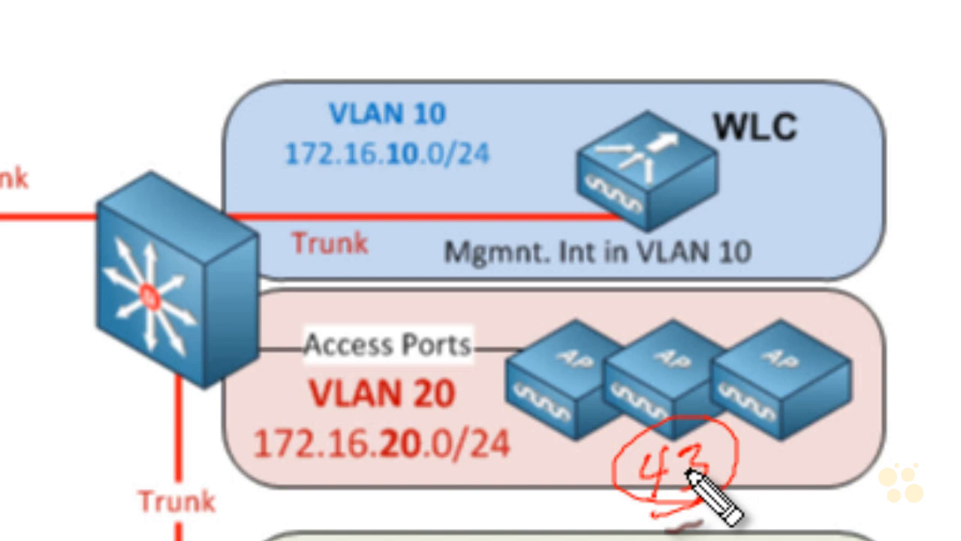
mouse_move(789, 240)
mouse_down()
mouse_move(757, 253)
mouse_move(777, 218)
mouse_up()
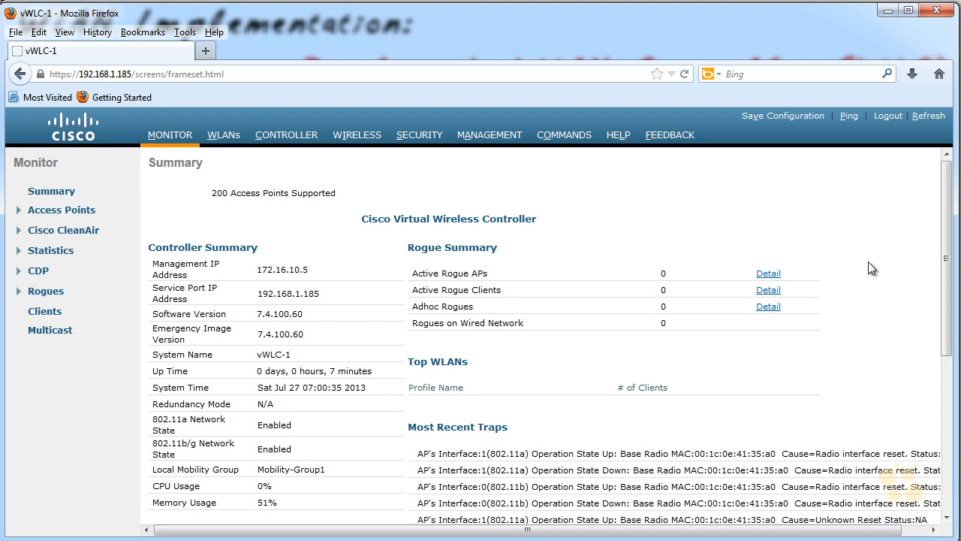
Refresh the controller's Monitor summary page and review its further sections
click(929, 115)
scroll(885, 214, down, 5)
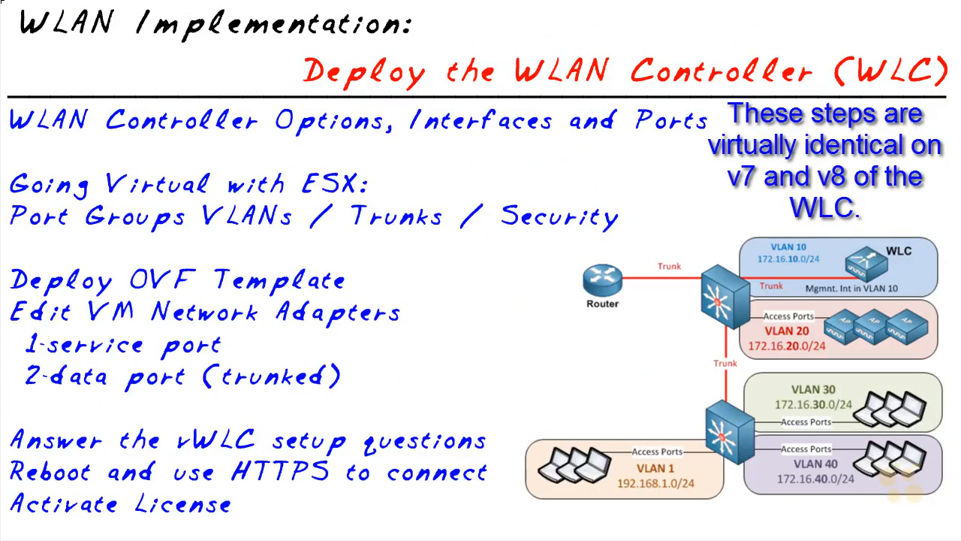
mouse_move(870, 233)
mouse_down()
mouse_move(831, 280)
mouse_move(851, 230)
mouse_up()
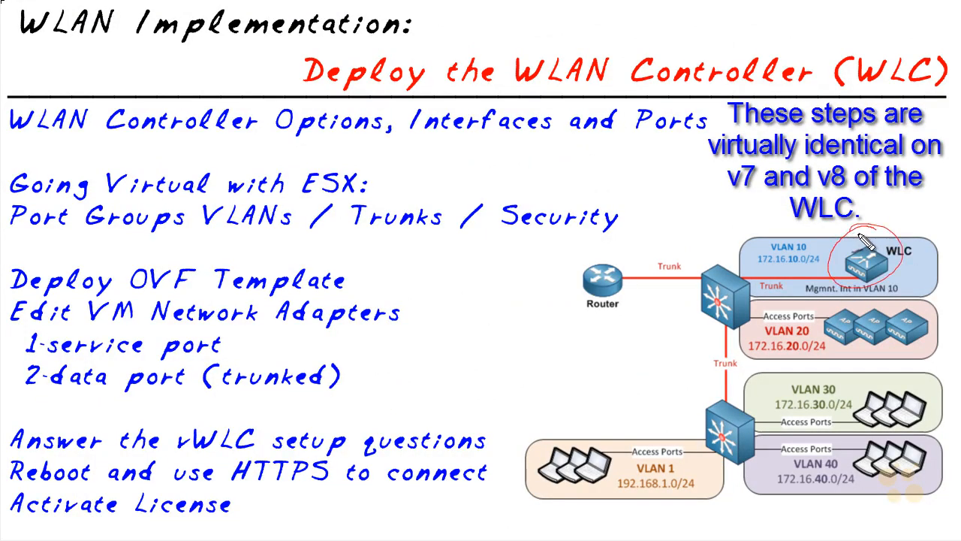